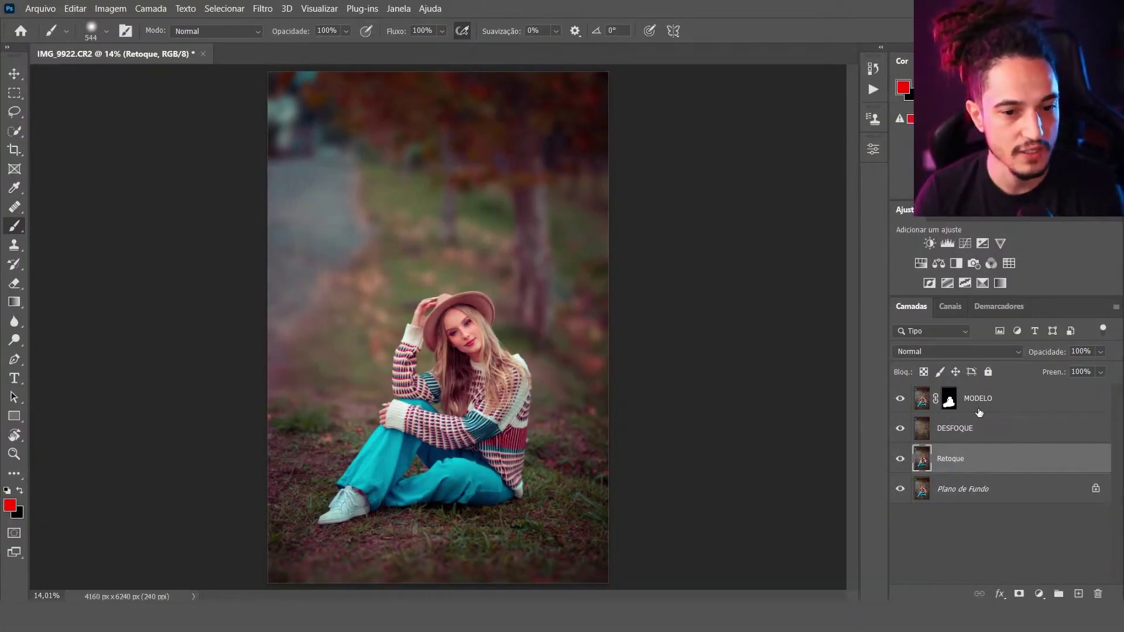
Select the MODELO layer in the Layers panel.
{"action": "left_click", "coordinate": [949, 398]}
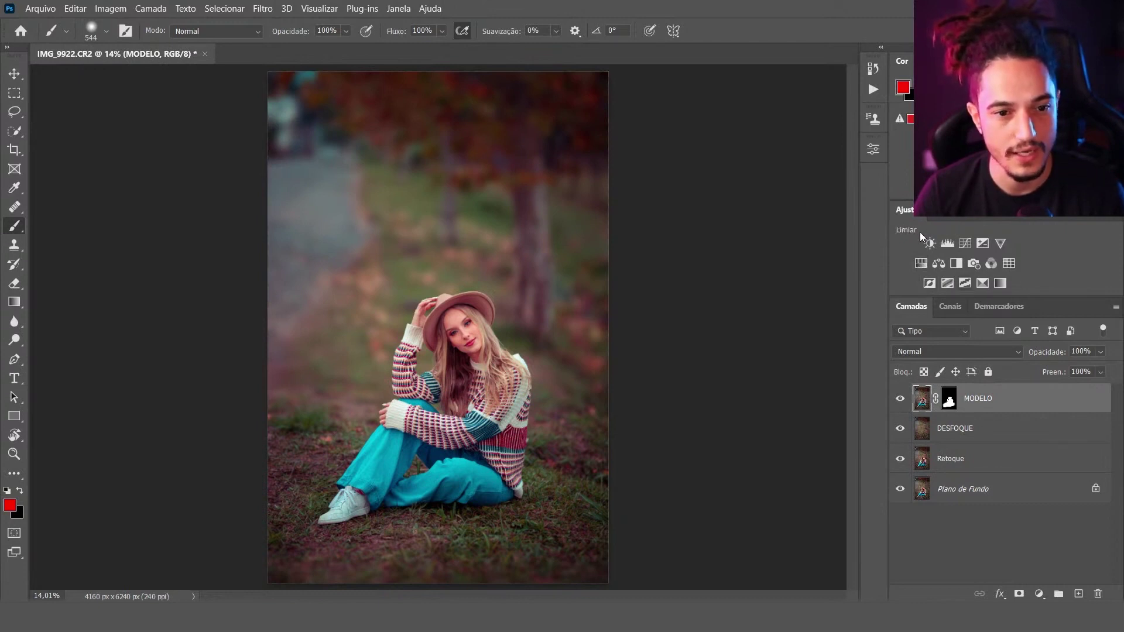
Add a Hue/Saturation layer above MODELO in Multiplicação mode with saturation at -33.
{"action": "left_click", "coordinate": [399, 9]}
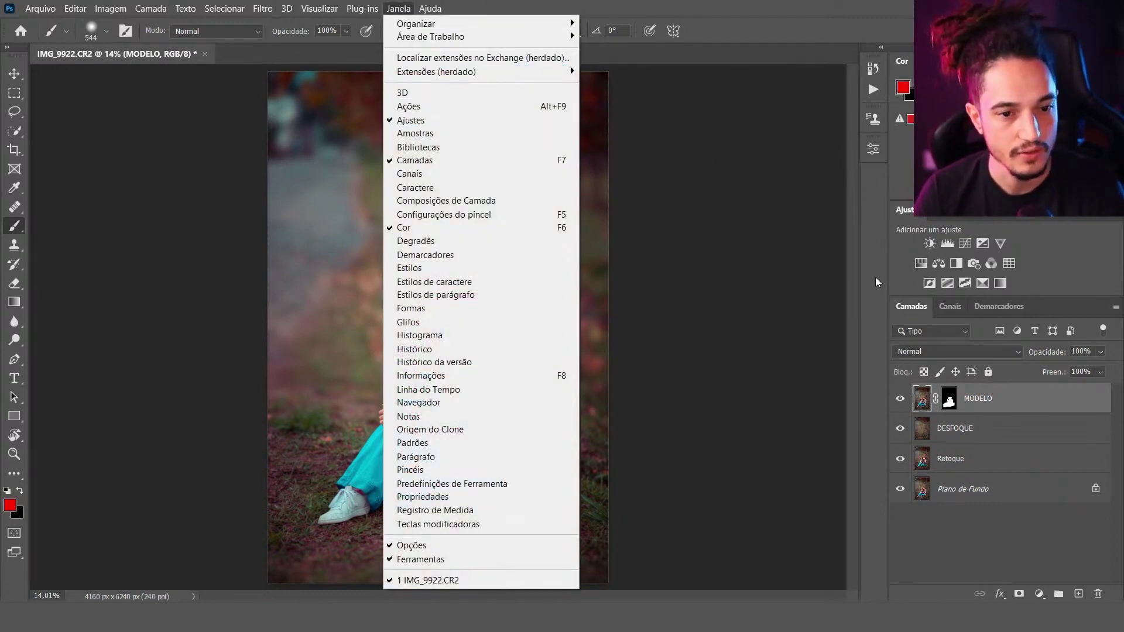
{"action": "left_click", "coordinate": [877, 279]}
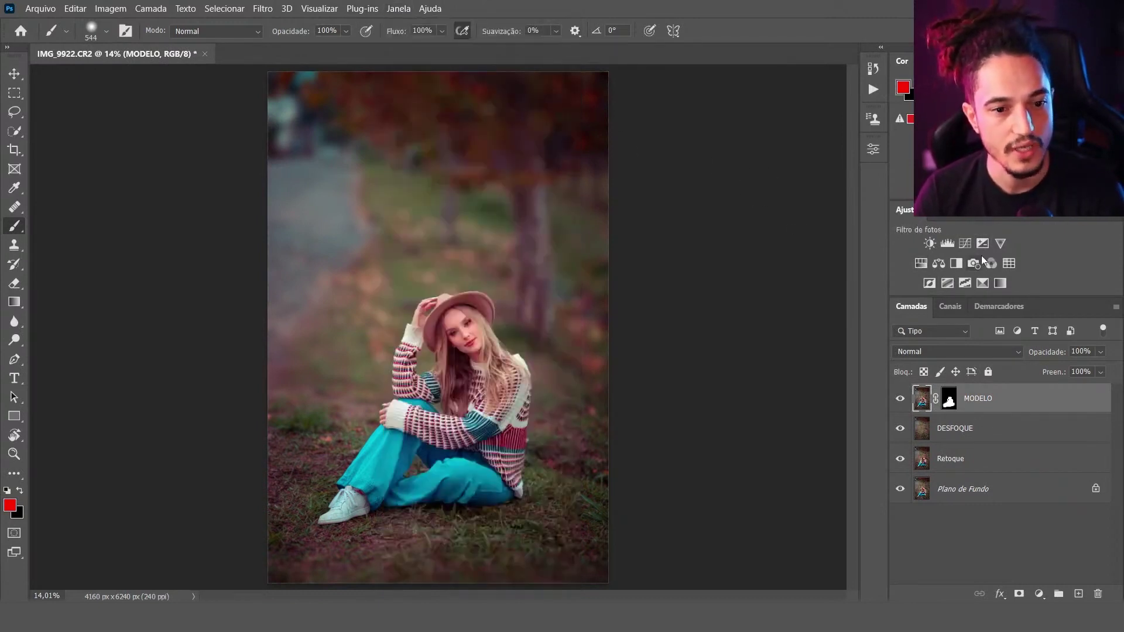
{"action": "left_click", "coordinate": [920, 265]}
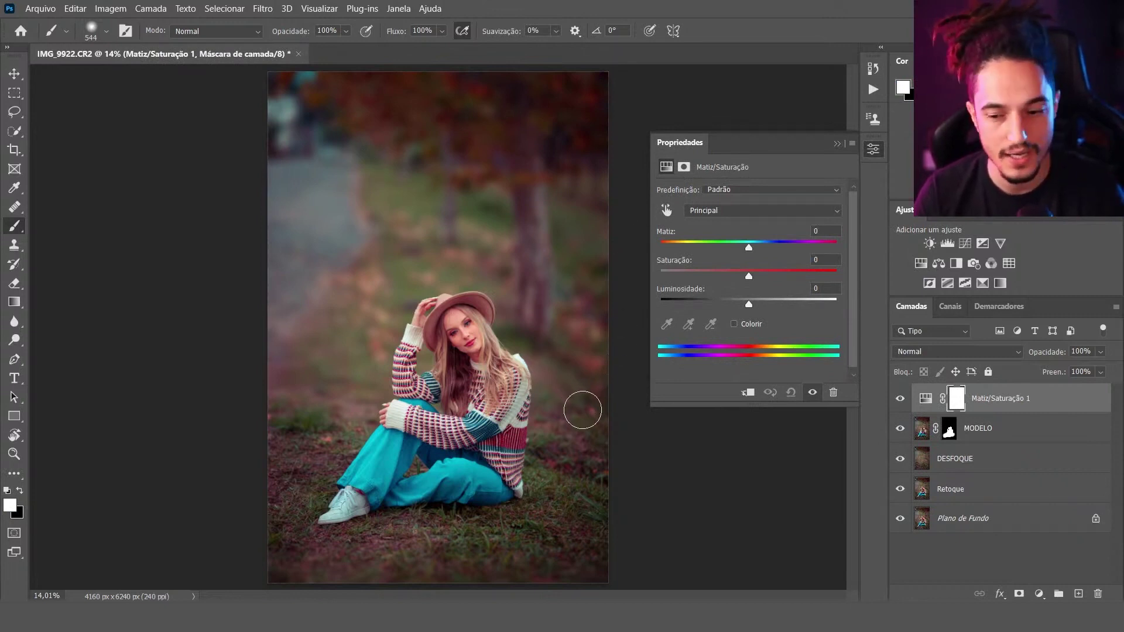
{"action": "left_click", "coordinate": [912, 355]}
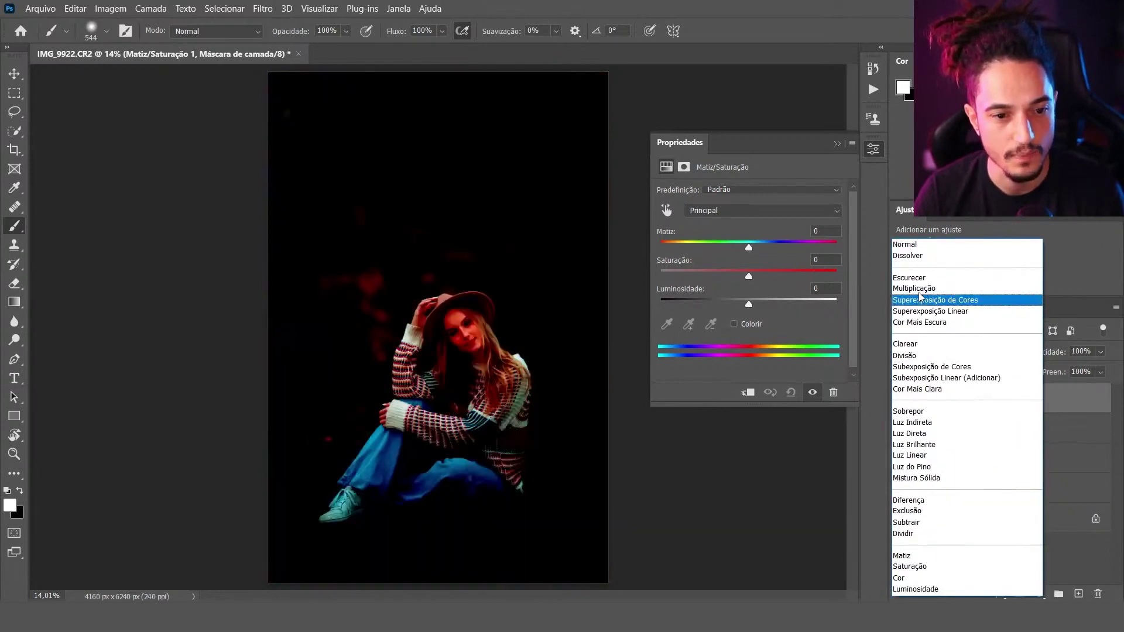
{"action": "left_click", "coordinate": [908, 288]}
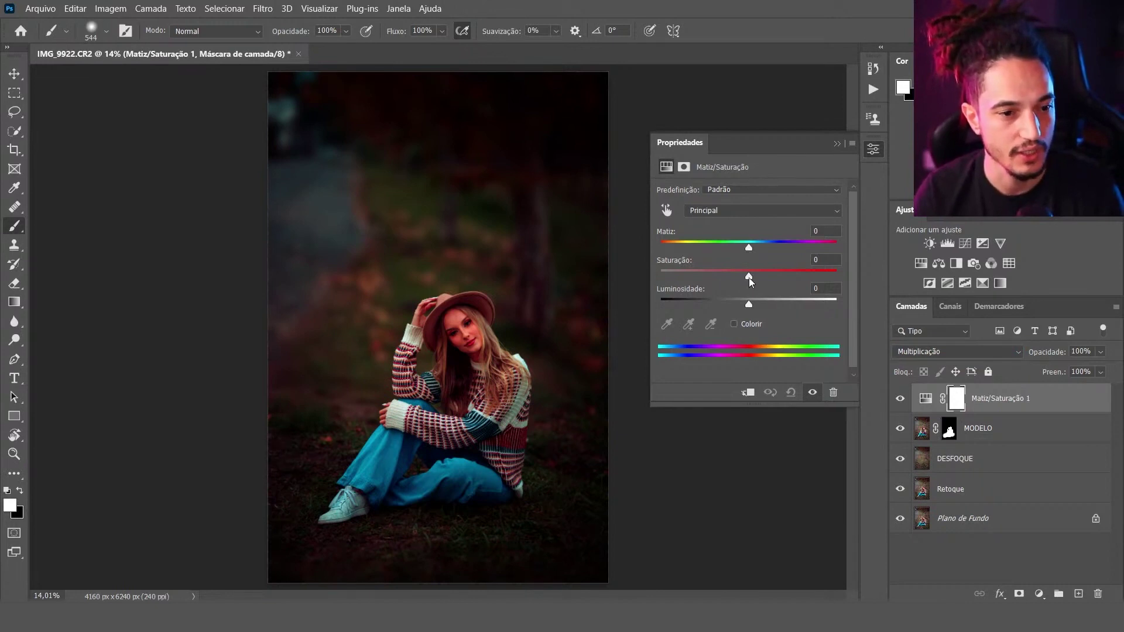
{"action": "left_click_drag", "start_coordinate": [749, 279], "coordinate": [720, 275]}
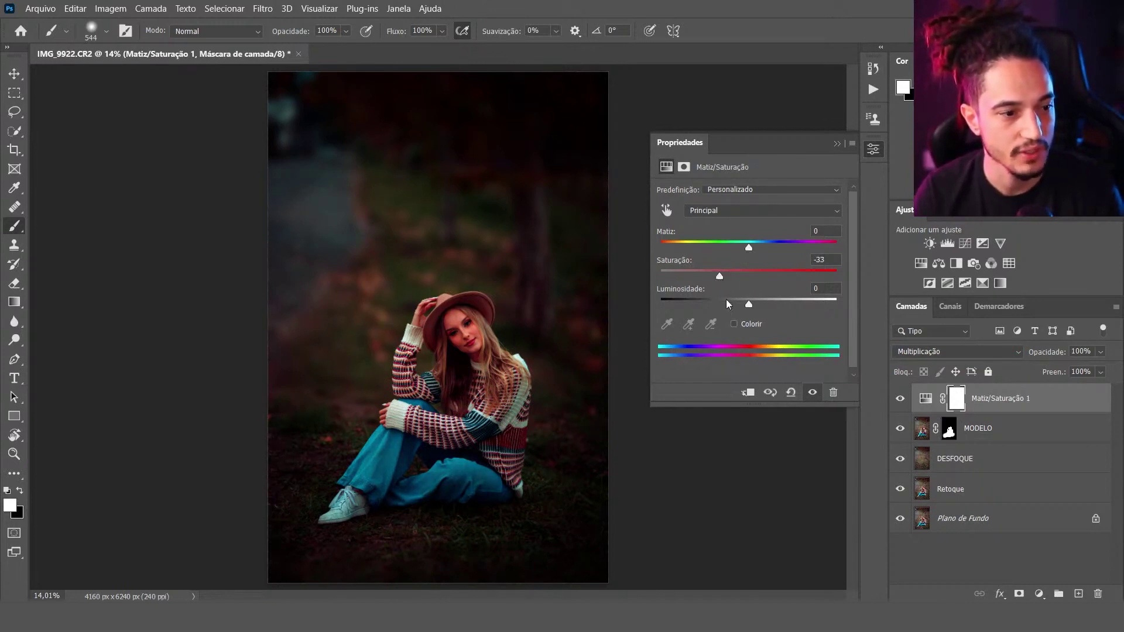
{"action": "left_click", "coordinate": [873, 150]}
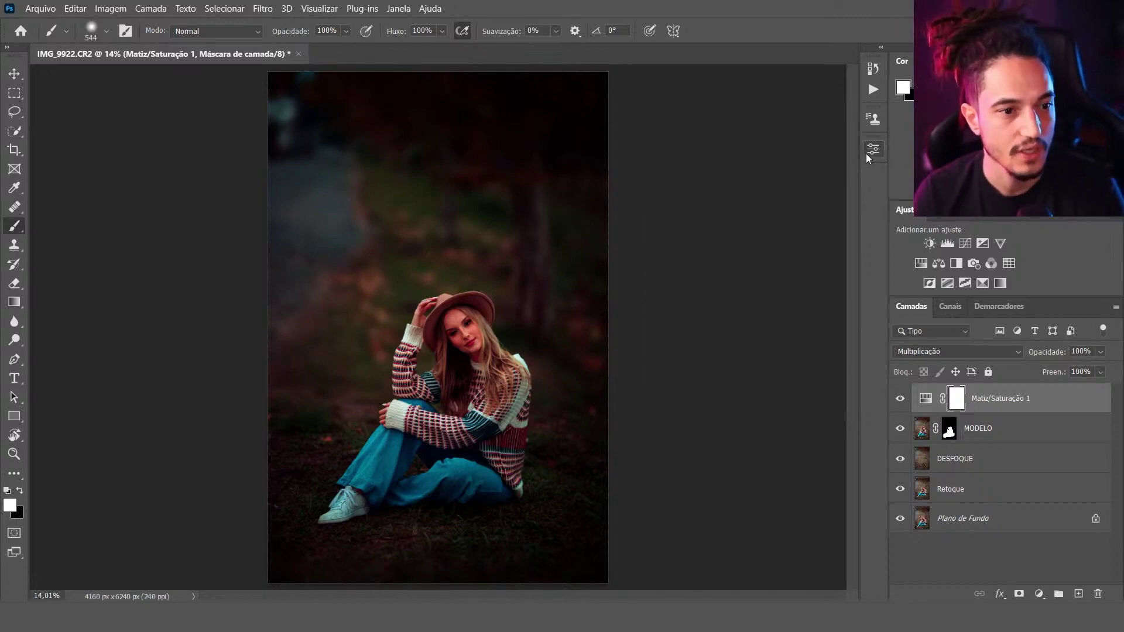
Paint a black test stroke on the Hue/Saturation mask, then refill the mask with white.
{"action": "scroll", "coordinate": [695, 384], "scroll_direction": "up", "scroll_amount": 1}
{"action": "scroll", "coordinate": [694, 384], "scroll_direction": "down", "scroll_amount": 2}
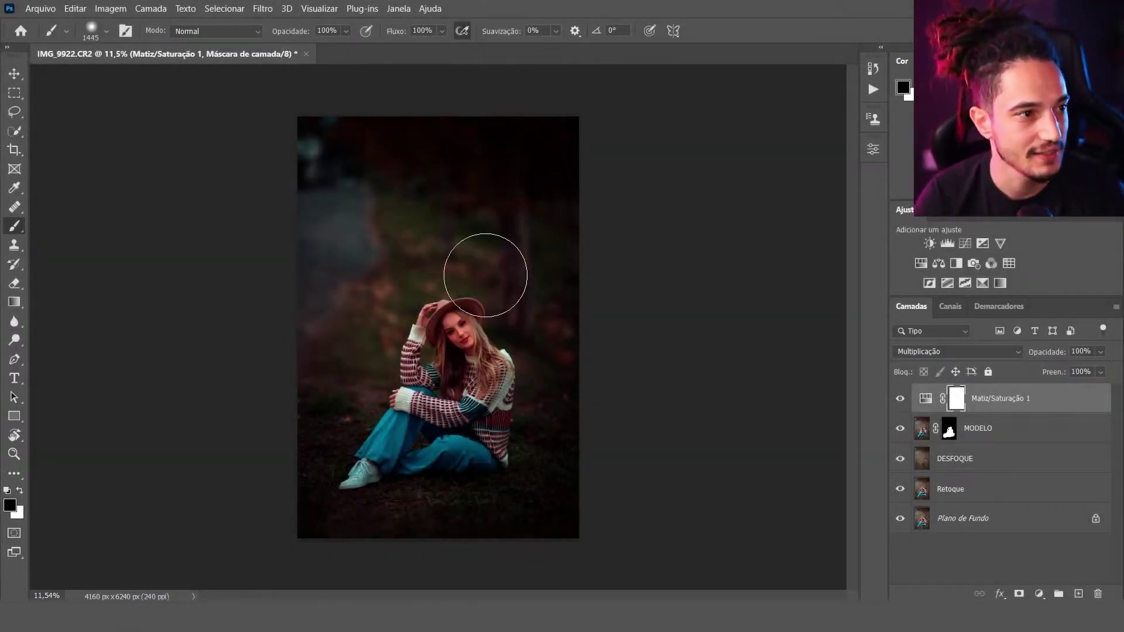
{"action": "mouse_move", "coordinate": [476, 263]}
{"action": "left_mouse_down"}
{"action": "mouse_move", "coordinate": [389, 220]}
{"action": "mouse_move", "coordinate": [319, 358]}
{"action": "mouse_move", "coordinate": [604, 584]}
{"action": "left_mouse_up"}
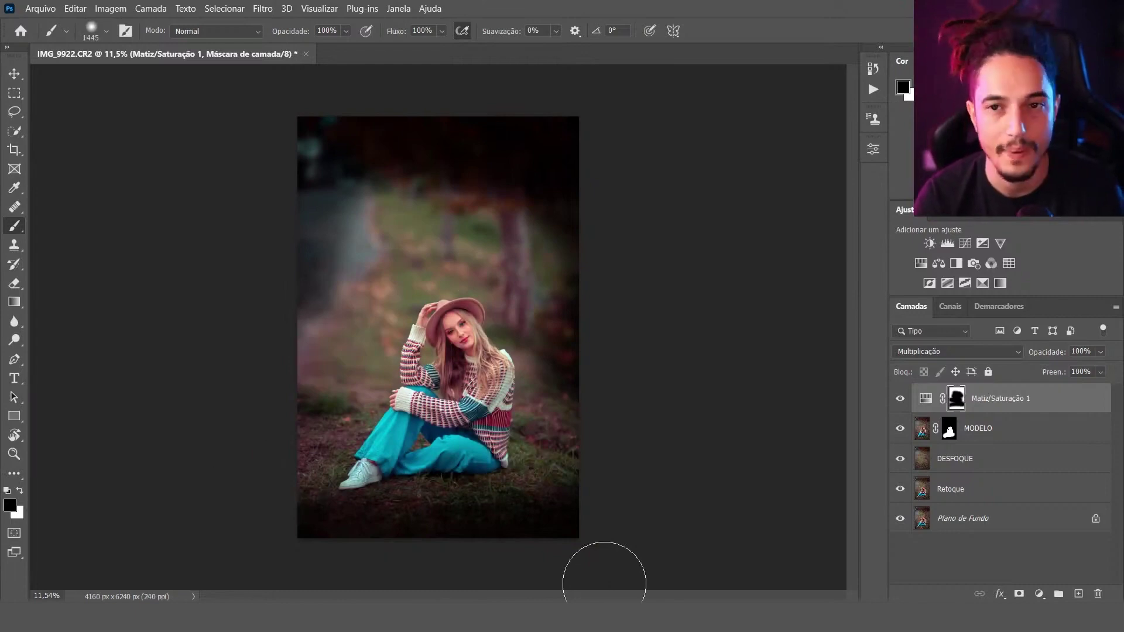
{"action": "key", "text": "ctrl+BackSpace"}
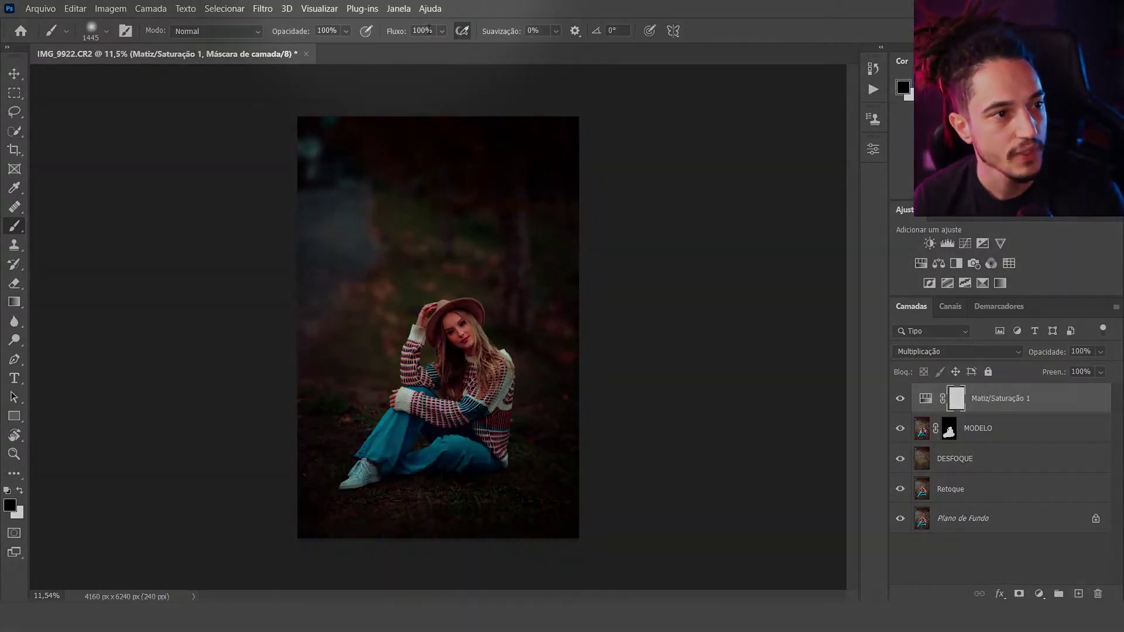
Set the brush flow to 5%.
{"action": "type", "text": "5"}
{"action": "key", "text": "Return"}
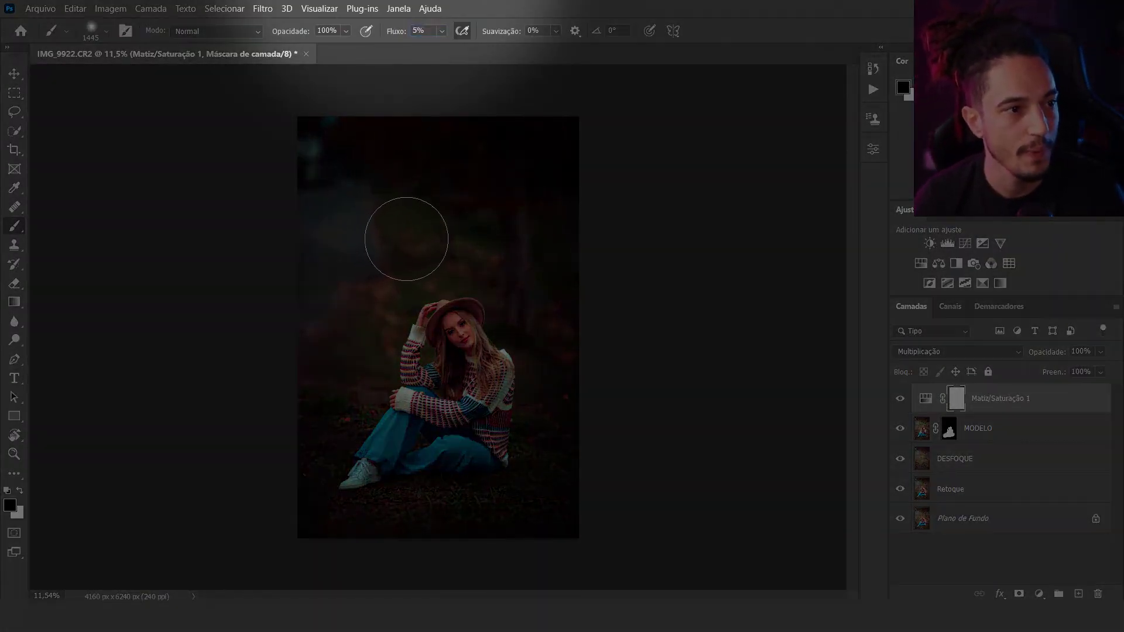
{"action": "scroll", "coordinate": [421, 372], "scroll_direction": "up", "scroll_amount": 3}
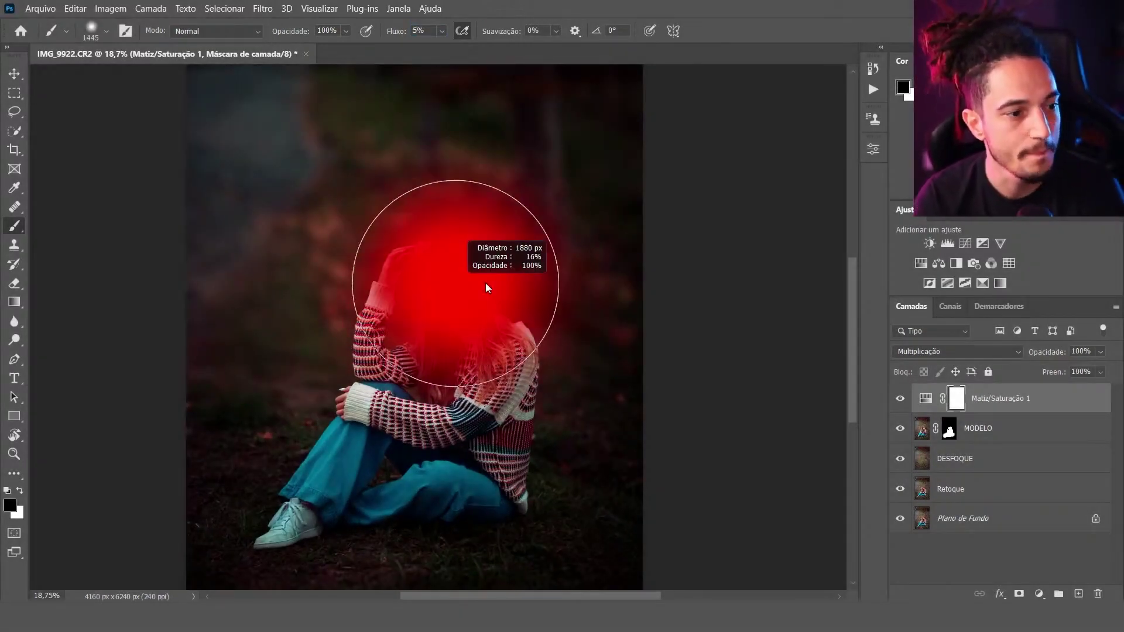
Zoom in, shrink the brush and softly lift the darkening around the eye.
{"action": "scroll", "coordinate": [450, 319], "scroll_direction": "up", "scroll_amount": 5}
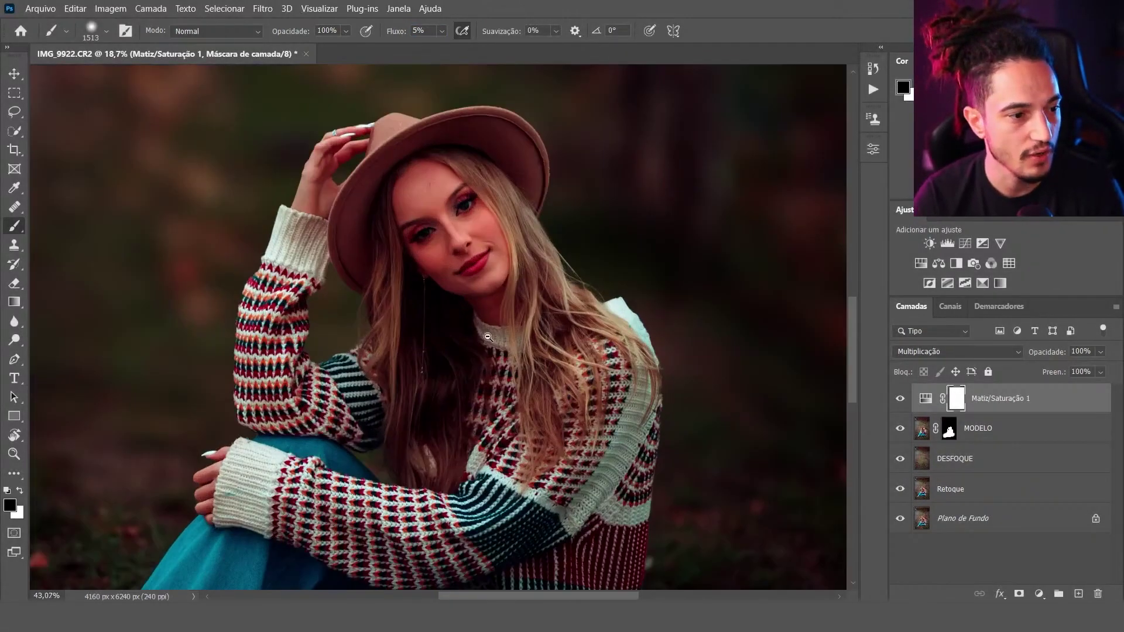
{"action": "scroll", "coordinate": [439, 229], "scroll_direction": "up", "scroll_amount": 2}
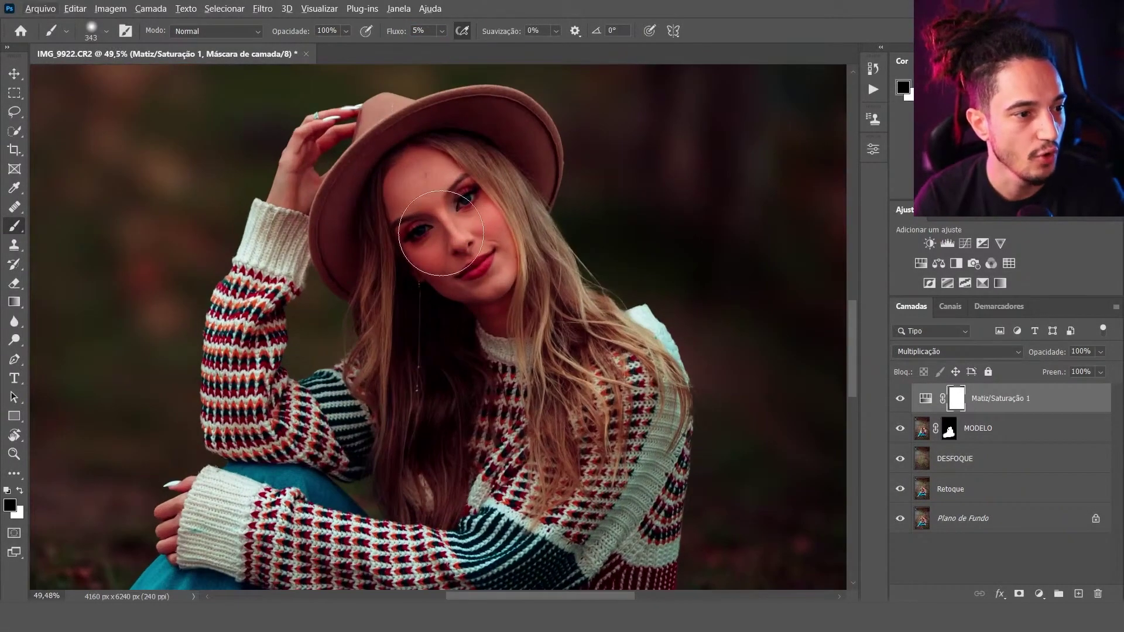
{"action": "scroll", "coordinate": [457, 207], "scroll_direction": "up", "scroll_amount": 1}
{"action": "left_click_drag", "start_coordinate": [457, 207], "coordinate": [461, 294]}
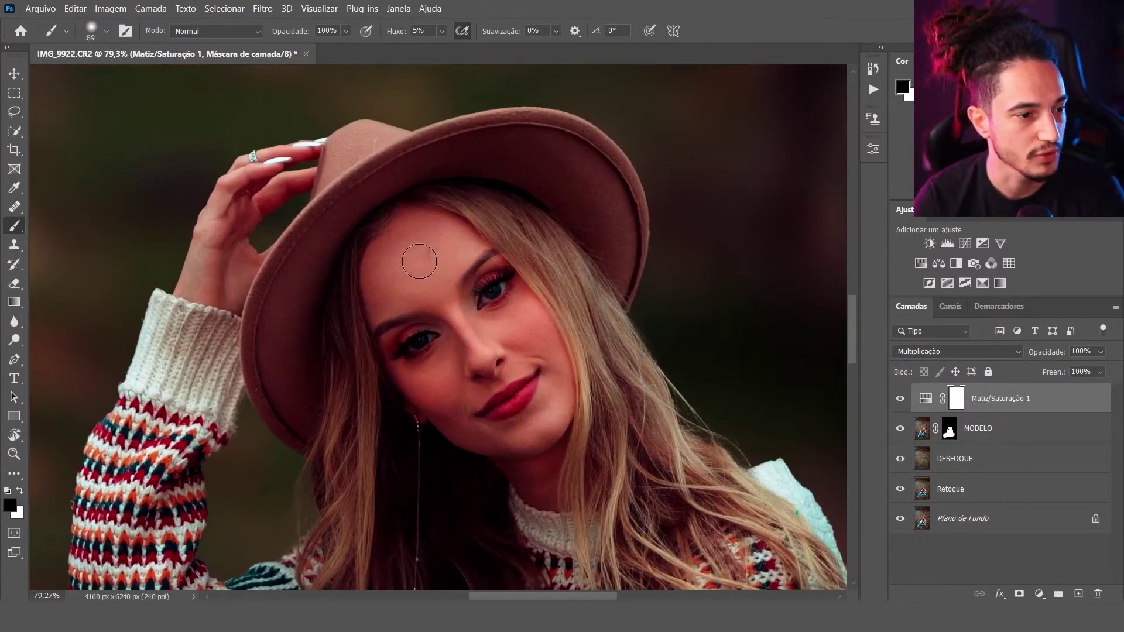
{"action": "key", "text": "bracketleft"}
{"action": "key", "text": "bracketleft"}
{"action": "key", "text": "bracketleft"}
{"action": "key", "text": "bracketleft"}
{"action": "key", "text": "bracketleft"}
{"action": "key", "text": "bracketleft"}
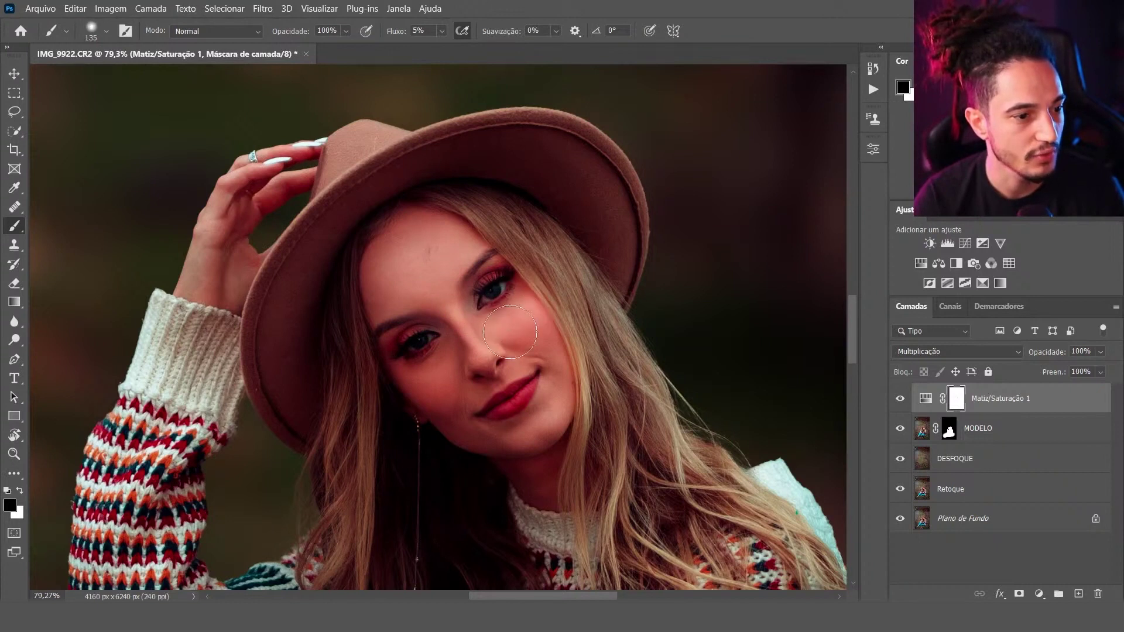
{"action": "left_click_drag", "start_coordinate": [431, 363], "coordinate": [390, 354]}
{"action": "key", "text": "bracketleft"}
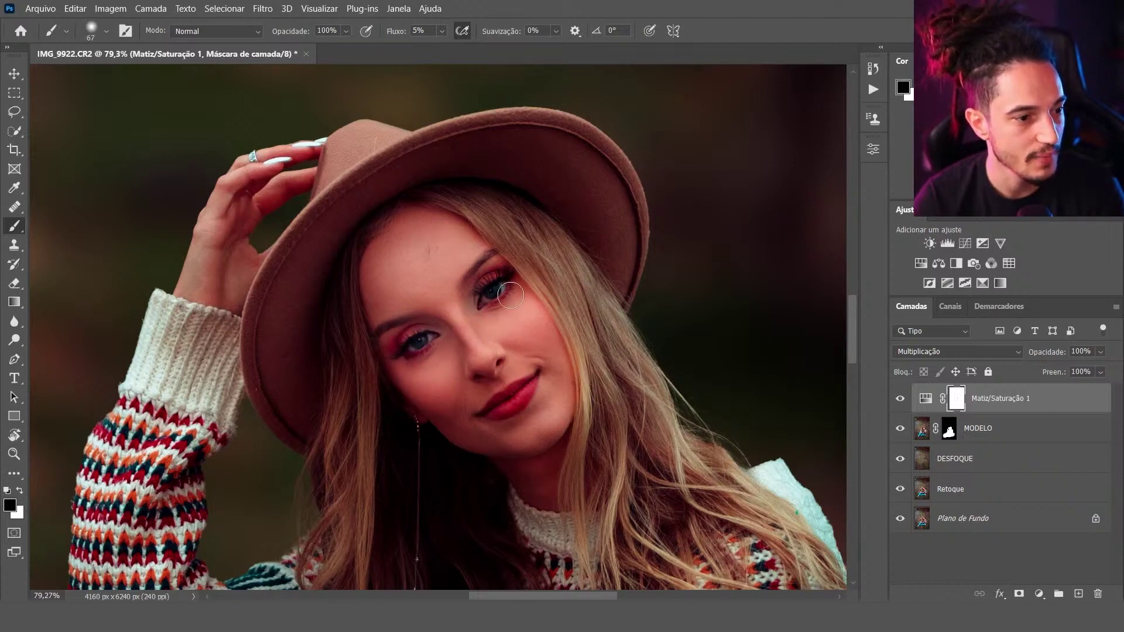
Lift the darkening along the hat brim and lower face, then enlarge the brush.
{"action": "mouse_move", "coordinate": [492, 293]}
{"action": "left_mouse_down"}
{"action": "mouse_move", "coordinate": [503, 271]}
{"action": "mouse_move", "coordinate": [565, 263]}
{"action": "left_mouse_up"}
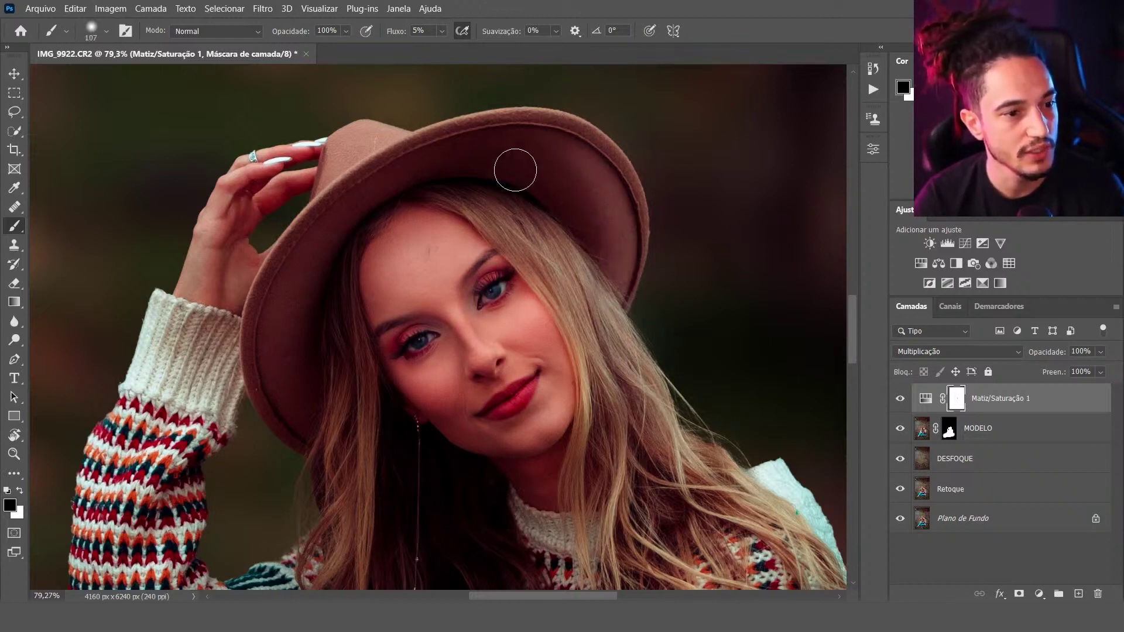
{"action": "left_click_drag", "start_coordinate": [379, 140], "coordinate": [298, 435]}
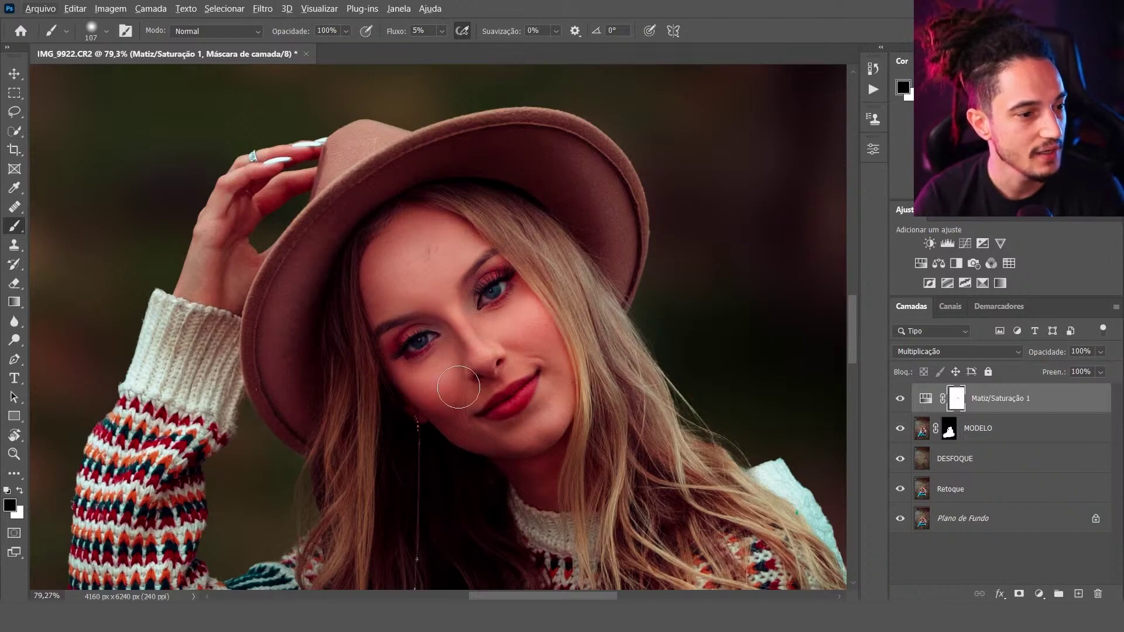
{"action": "left_click_drag", "start_coordinate": [478, 385], "coordinate": [417, 247]}
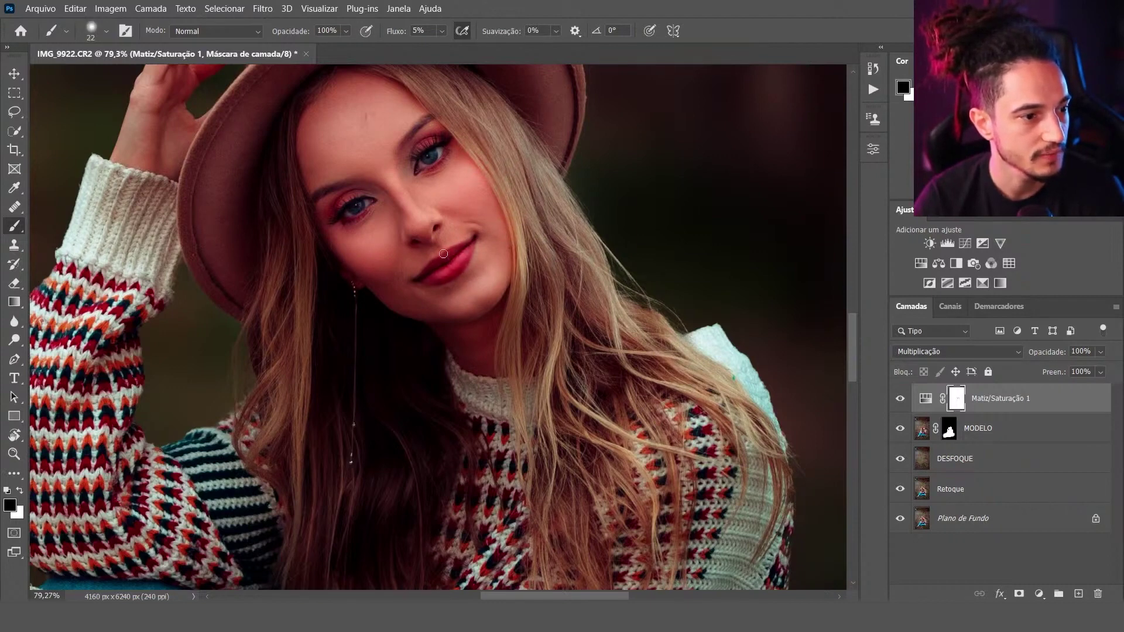
{"action": "left_click_drag", "start_coordinate": [427, 251], "coordinate": [456, 234]}
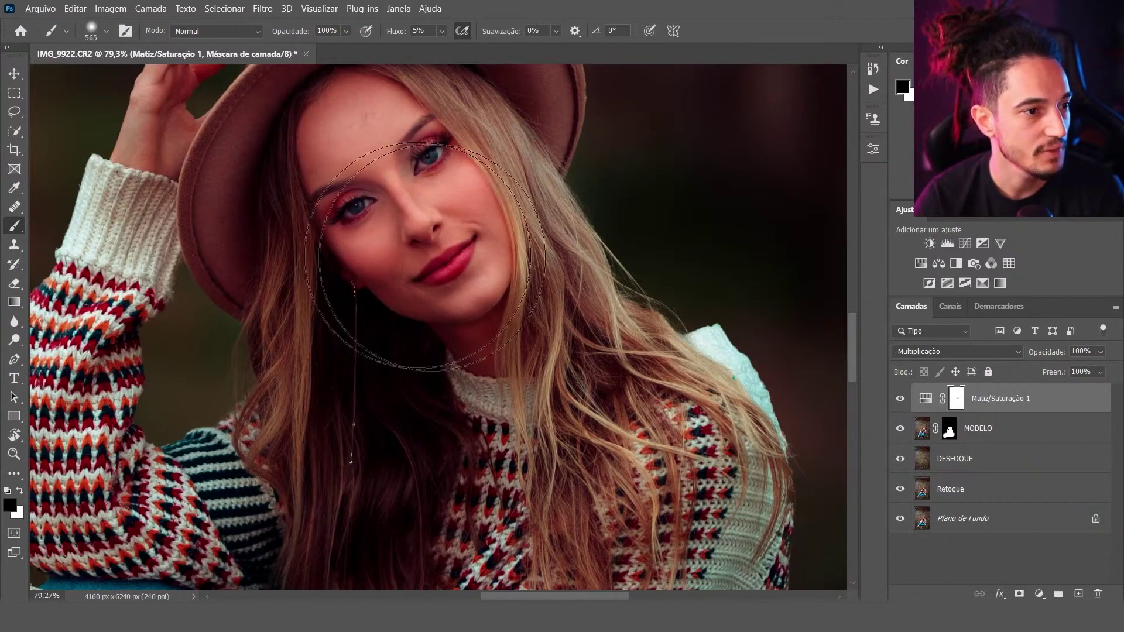
{"action": "scroll", "coordinate": [524, 303], "scroll_direction": "down", "scroll_amount": 5}
{"action": "scroll", "coordinate": [468, 234], "scroll_direction": "up", "scroll_amount": 2}
{"action": "scroll", "coordinate": [455, 221], "scroll_direction": "up", "scroll_amount": 1}
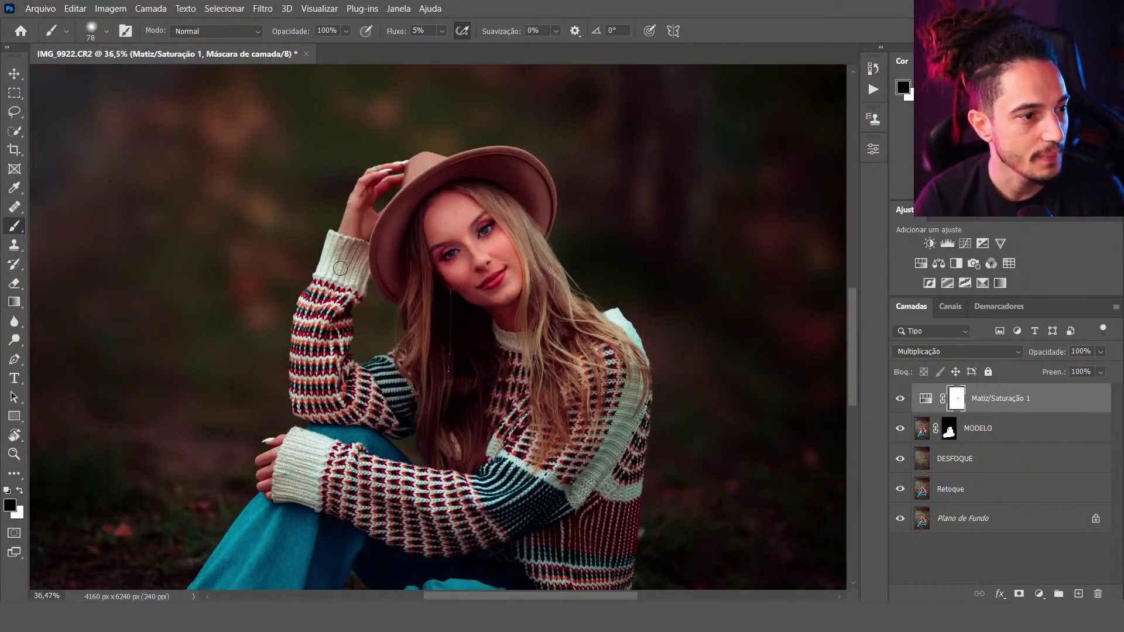
Enlarge the brush over the forehead and swap the mask paint colour.
{"action": "left_click_drag", "start_coordinate": [507, 265], "coordinate": [448, 221]}
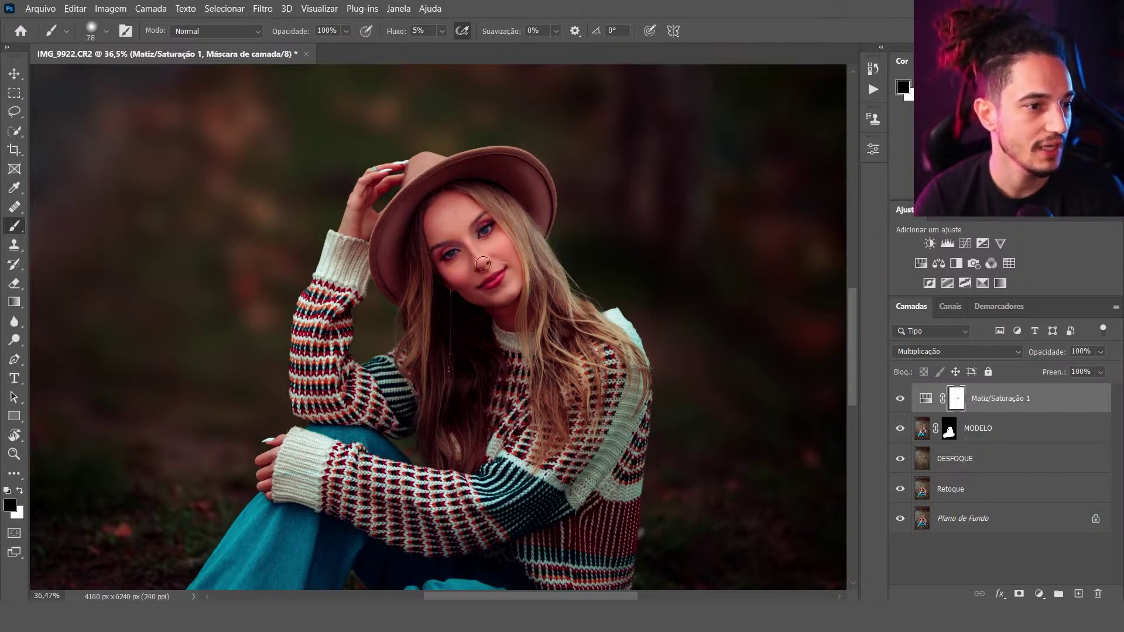
{"action": "key", "text": "x"}
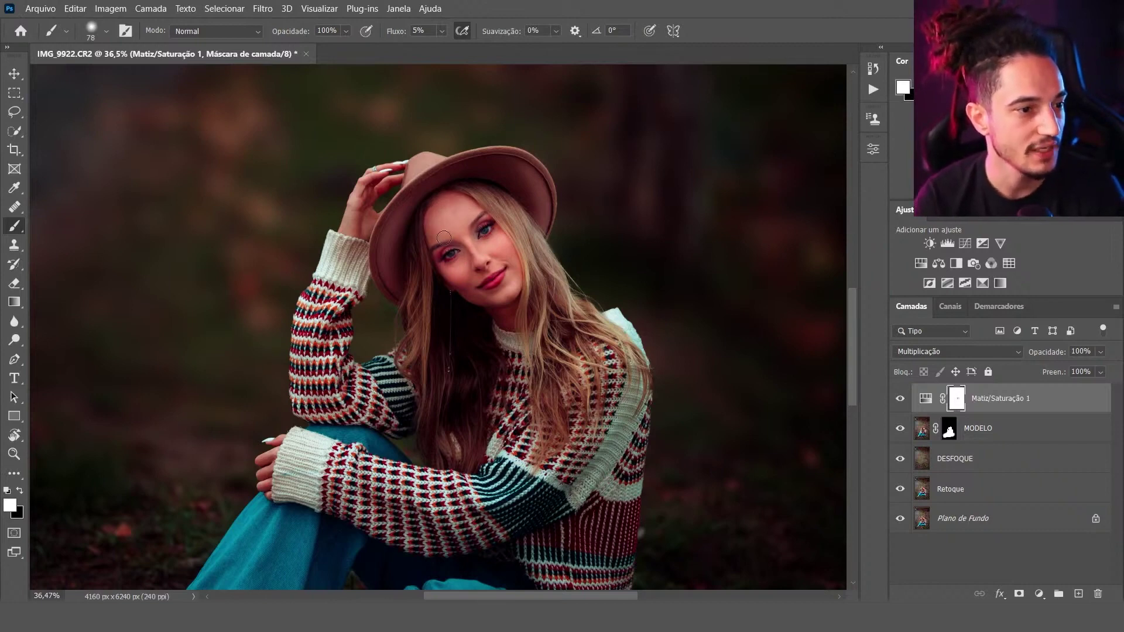
{"action": "scroll", "coordinate": [450, 264], "scroll_direction": "up", "scroll_amount": 4, "text": "alt"}
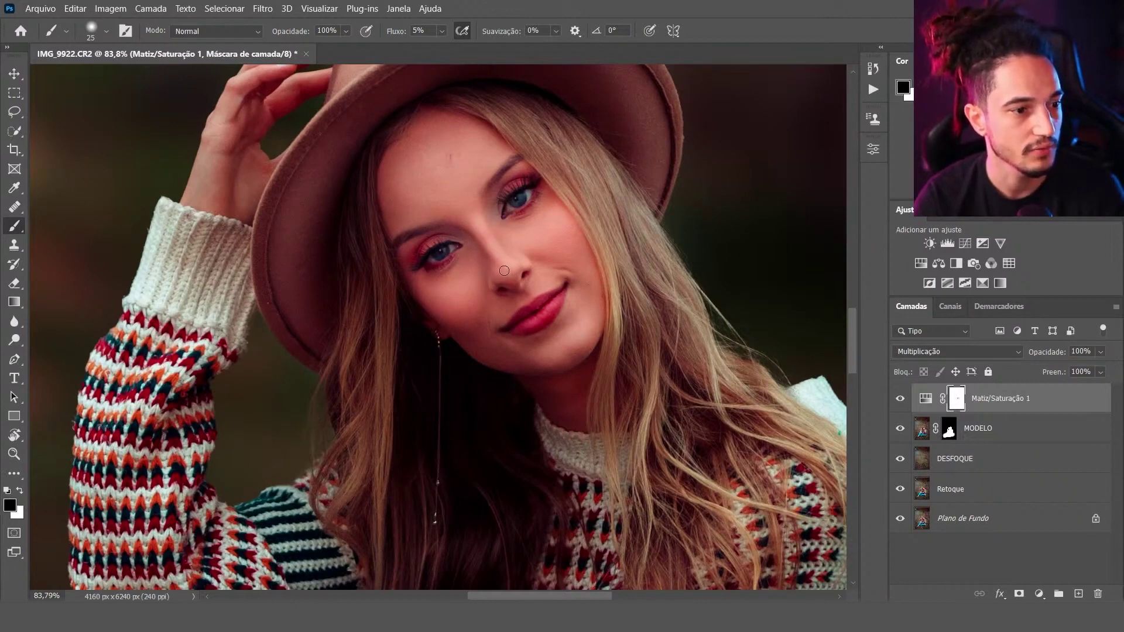
{"action": "scroll", "coordinate": [504, 270], "scroll_direction": "down", "scroll_amount": 3}
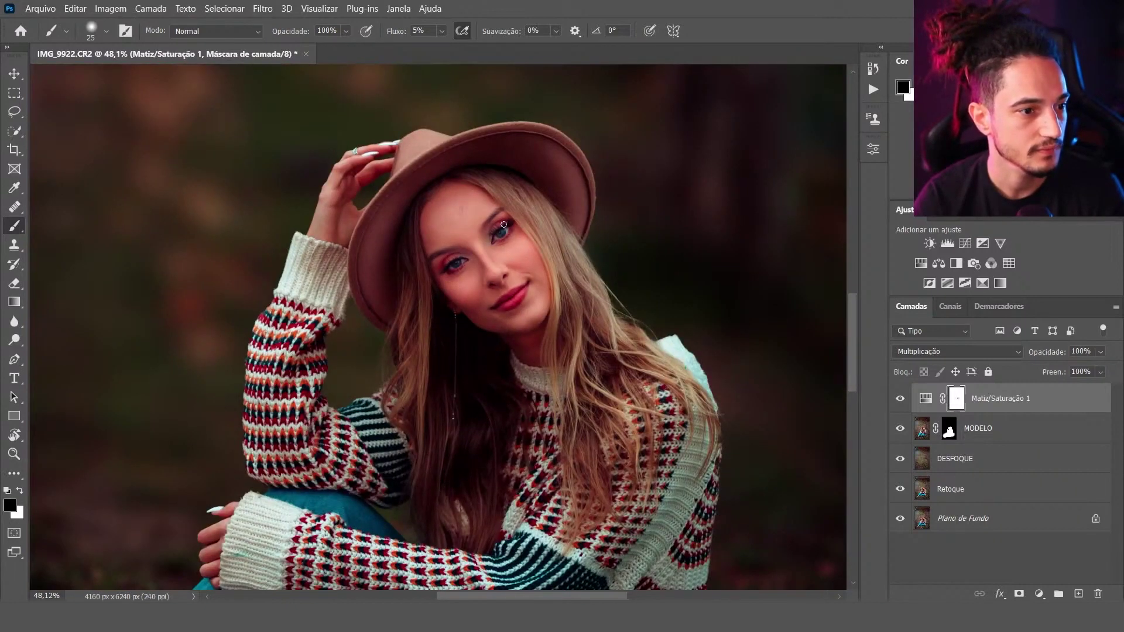
{"action": "left_click_drag", "start_coordinate": [438, 350], "coordinate": [399, 357]}
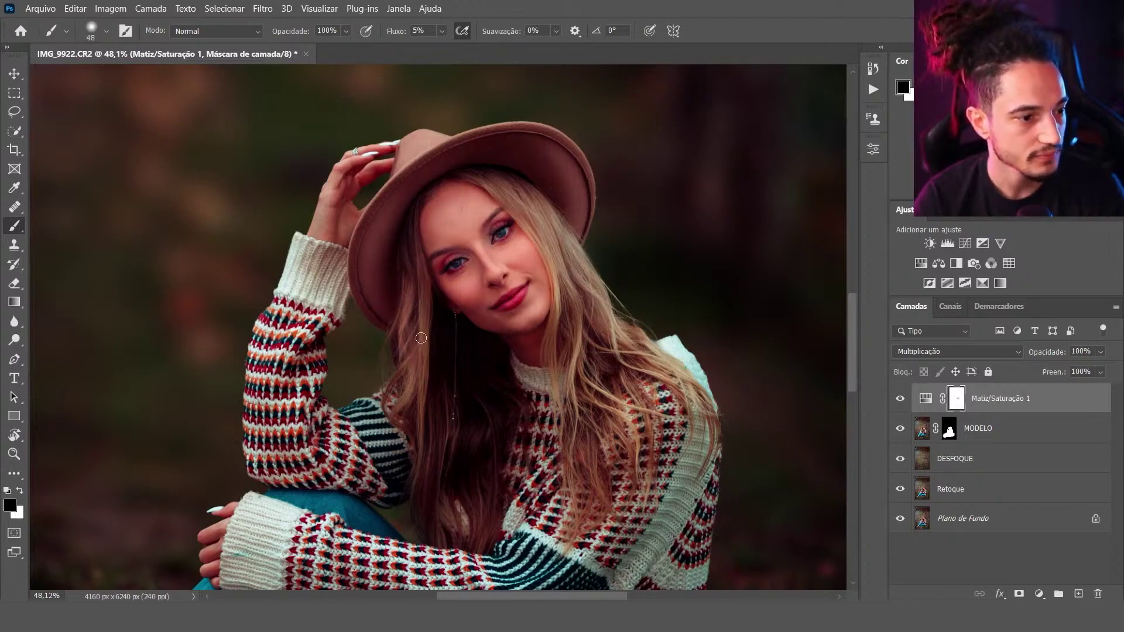
{"action": "scroll", "coordinate": [403, 380], "scroll_direction": "down", "scroll_amount": 3}
{"action": "scroll", "coordinate": [405, 372], "scroll_direction": "down", "scroll_amount": 1}
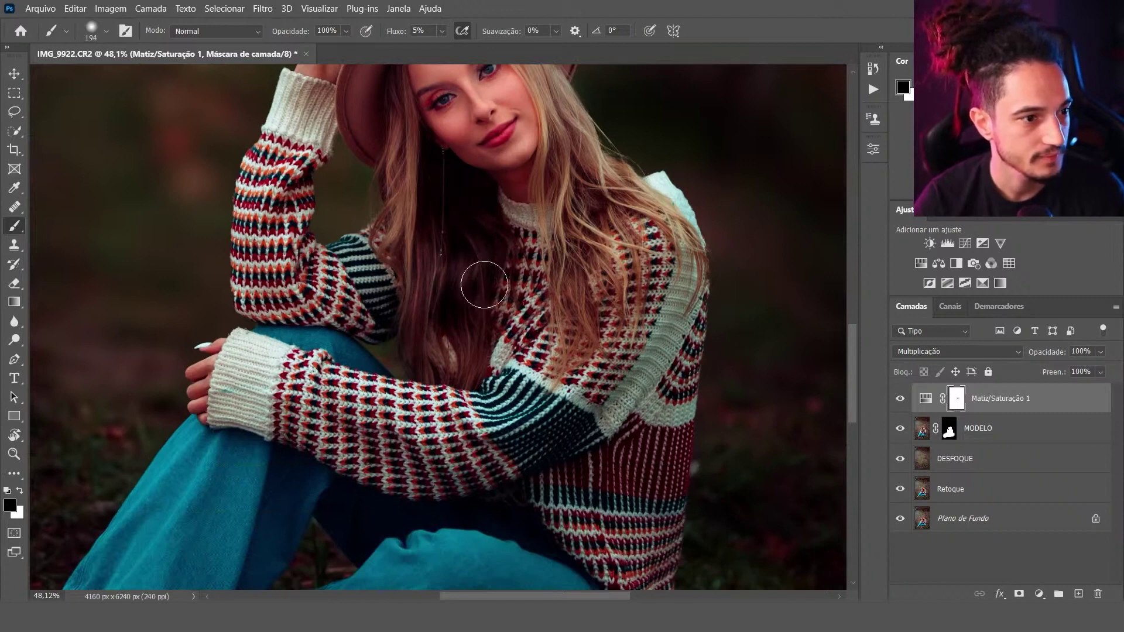
{"action": "scroll", "coordinate": [477, 233], "scroll_direction": "up", "scroll_amount": 3}
{"action": "left_click_drag", "start_coordinate": [515, 252], "coordinate": [520, 202]}
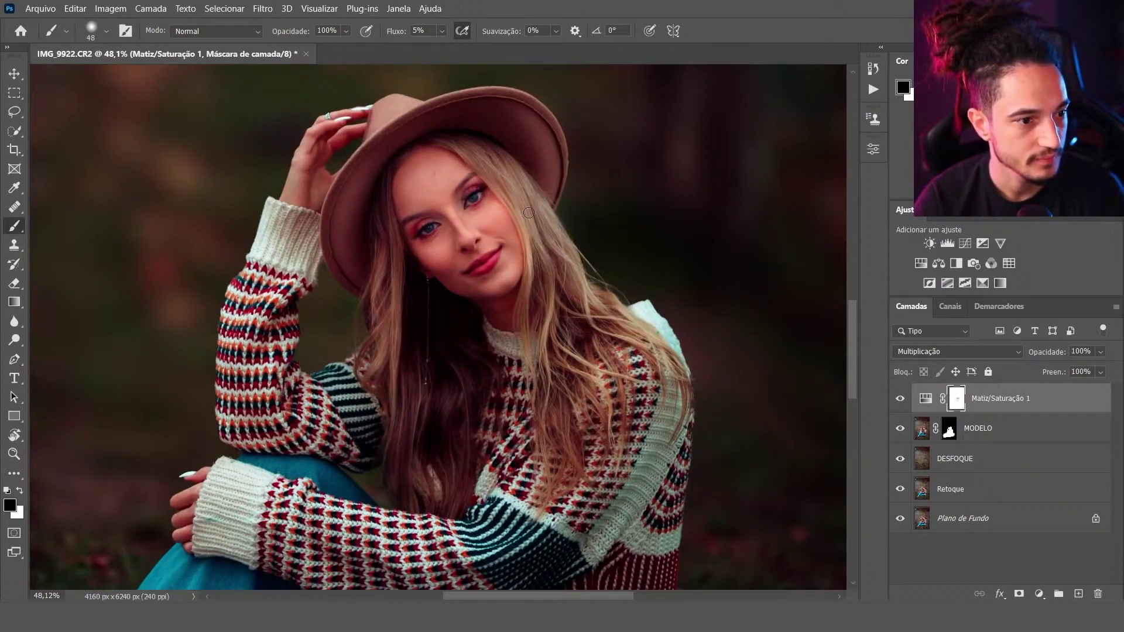
Brighten the hair strands, right-shoulder sweater and forearm sleeve through the mask.
{"action": "left_click_drag", "start_coordinate": [557, 256], "coordinate": [600, 326]}
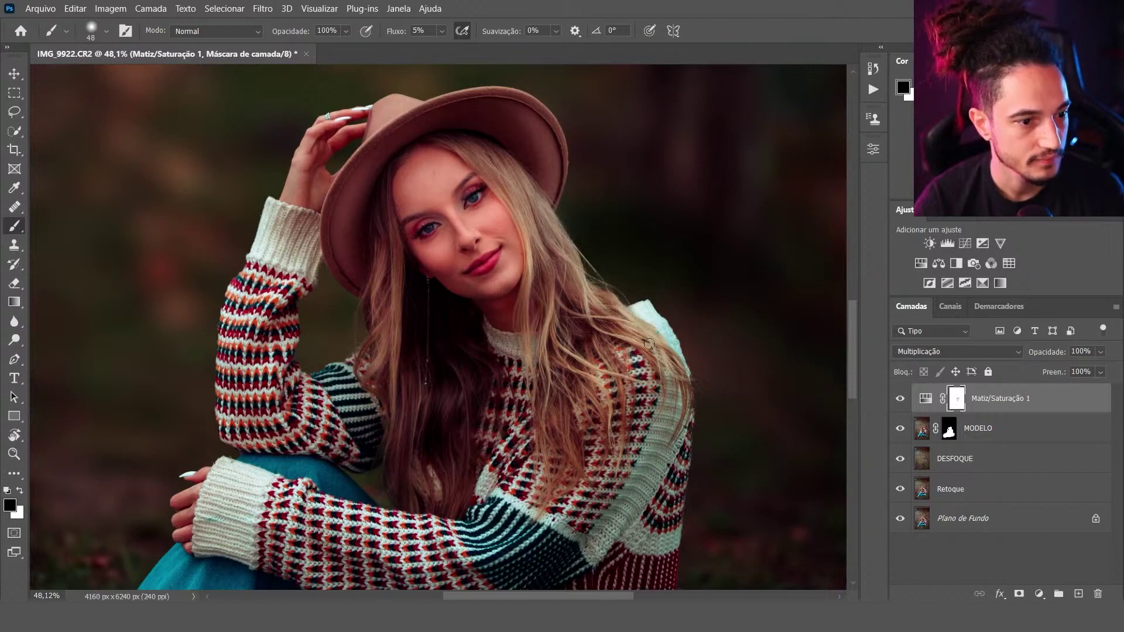
{"action": "scroll", "coordinate": [575, 424], "scroll_direction": "down", "scroll_amount": 3}
{"action": "left_click_drag", "start_coordinate": [352, 387], "coordinate": [370, 398]}
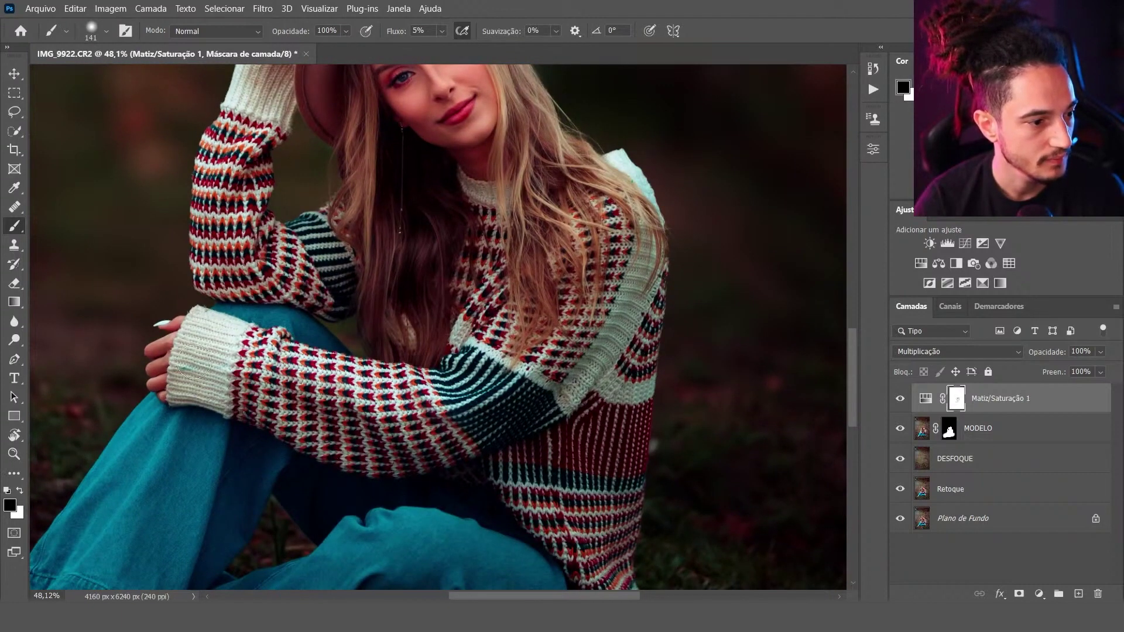
{"action": "left_click_drag", "start_coordinate": [630, 217], "coordinate": [603, 257]}
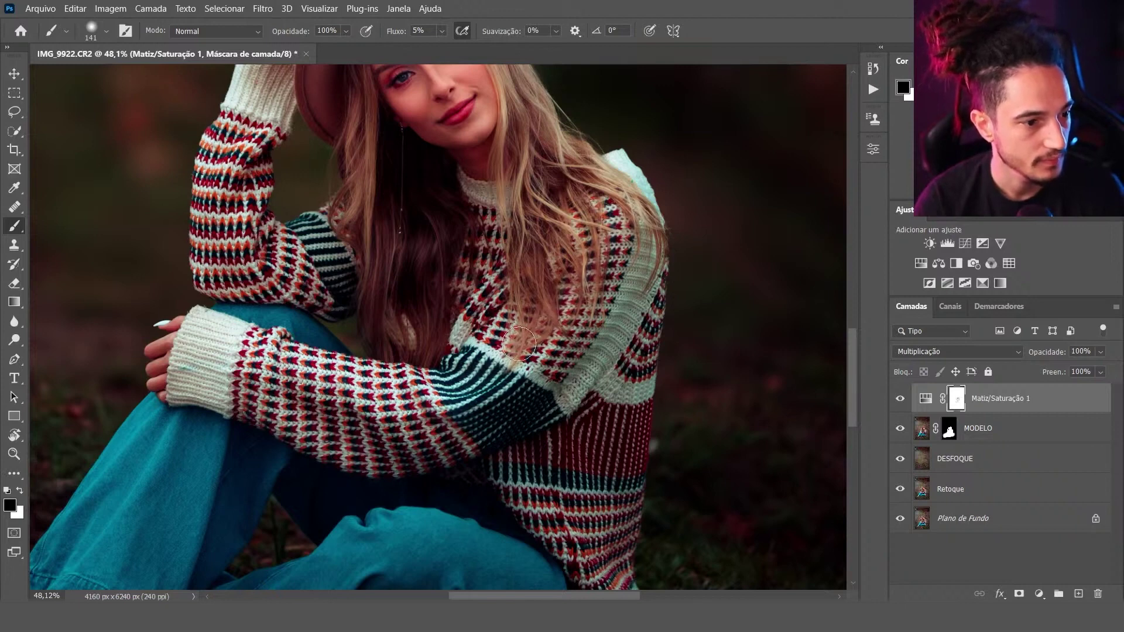
{"action": "scroll", "coordinate": [500, 372], "scroll_direction": "up", "scroll_amount": 3}
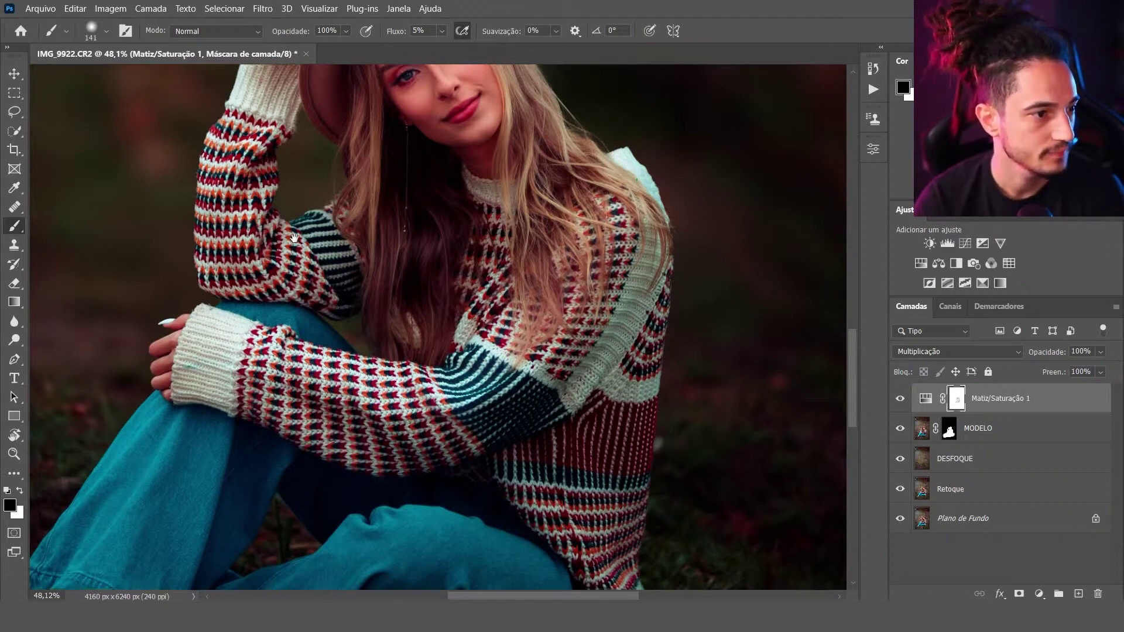
{"action": "scroll", "coordinate": [491, 223], "scroll_direction": "left", "scroll_amount": 3}
{"action": "mouse_move", "coordinate": [436, 404]}
{"action": "left_mouse_down"}
{"action": "mouse_move", "coordinate": [442, 445]}
{"action": "mouse_move", "coordinate": [452, 423]}
{"action": "left_mouse_up"}
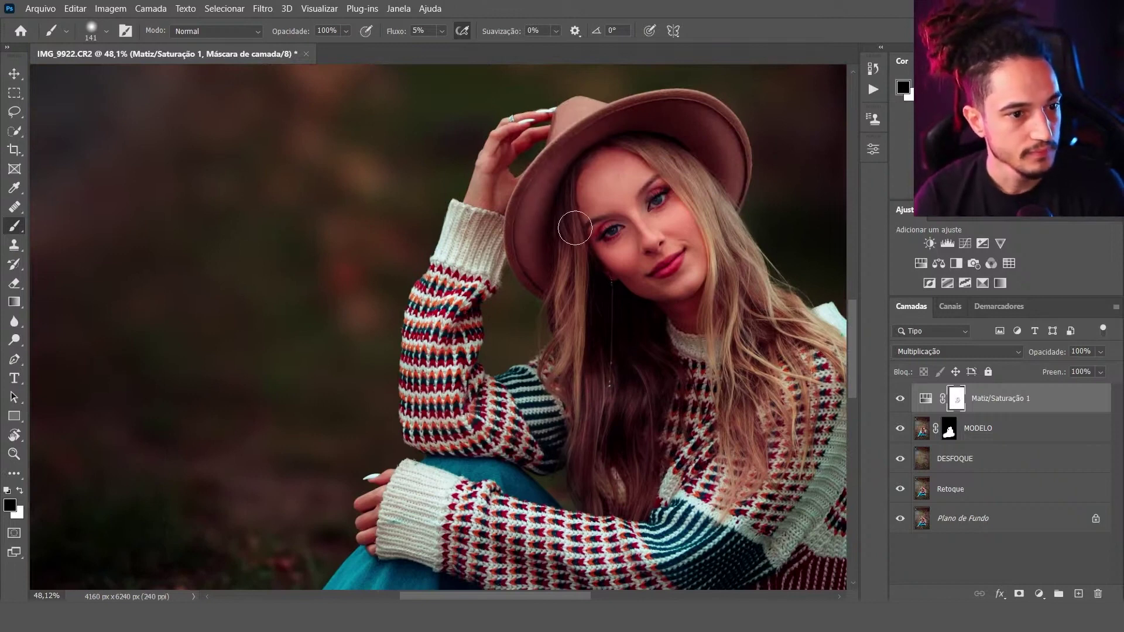
{"action": "scroll", "coordinate": [575, 228], "scroll_direction": "down", "scroll_amount": 3}
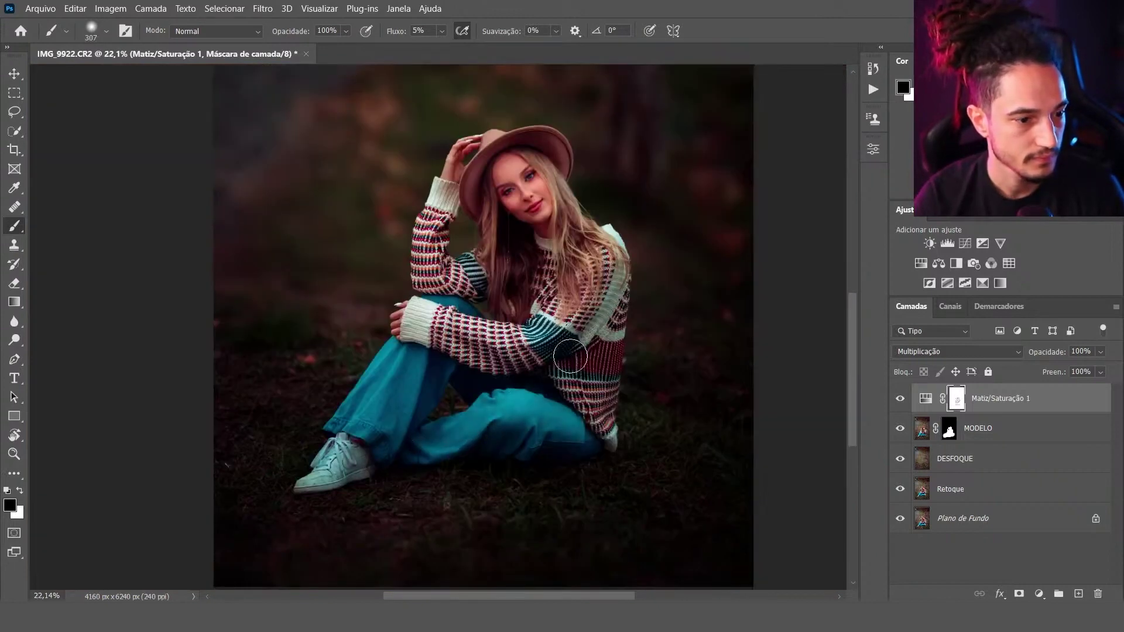
Brighten the sweater and the jeans around the knee, then make the brush very large.
{"action": "left_click_drag", "start_coordinate": [587, 319], "coordinate": [604, 297]}
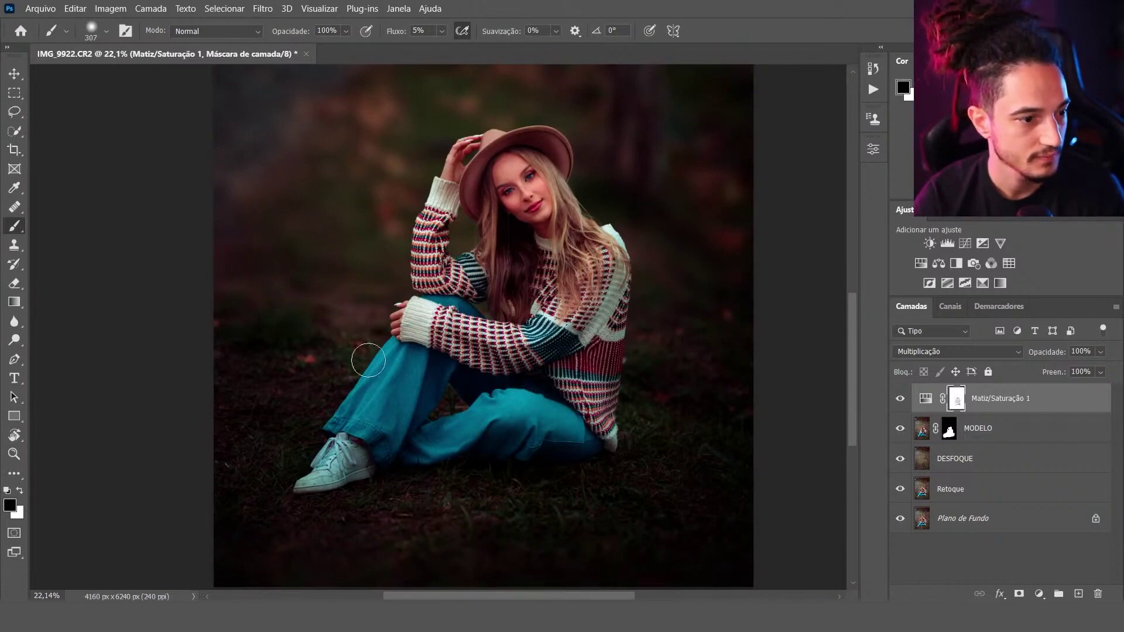
{"action": "mouse_move", "coordinate": [390, 371]}
{"action": "left_mouse_down"}
{"action": "mouse_move", "coordinate": [363, 410]}
{"action": "mouse_move", "coordinate": [412, 363]}
{"action": "left_mouse_up"}
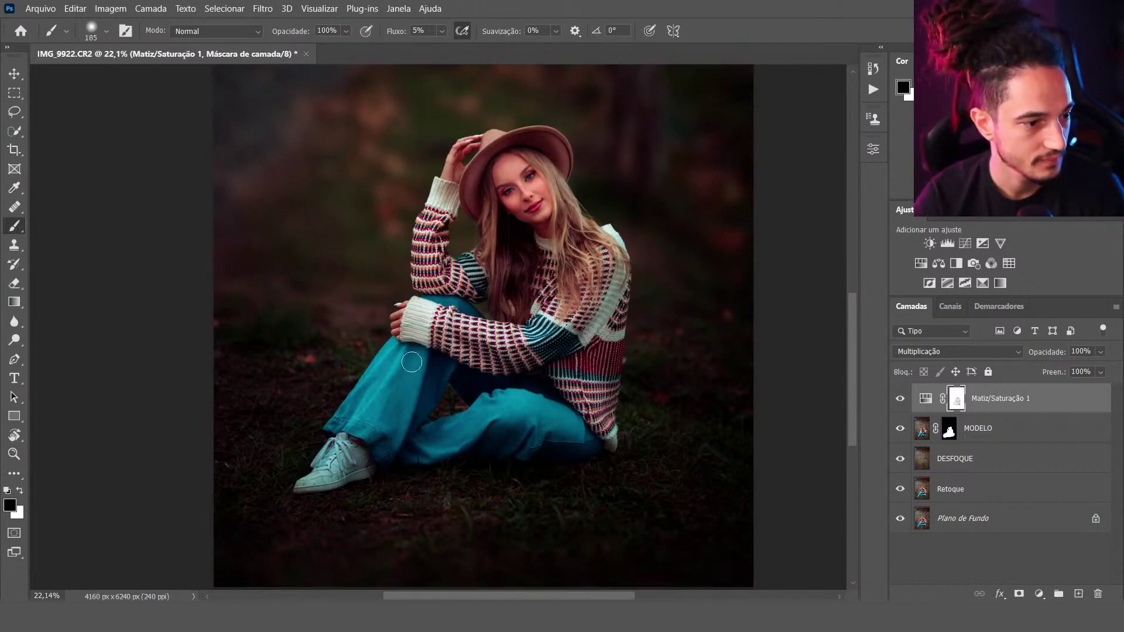
{"action": "left_click_drag", "start_coordinate": [509, 427], "coordinate": [638, 345]}
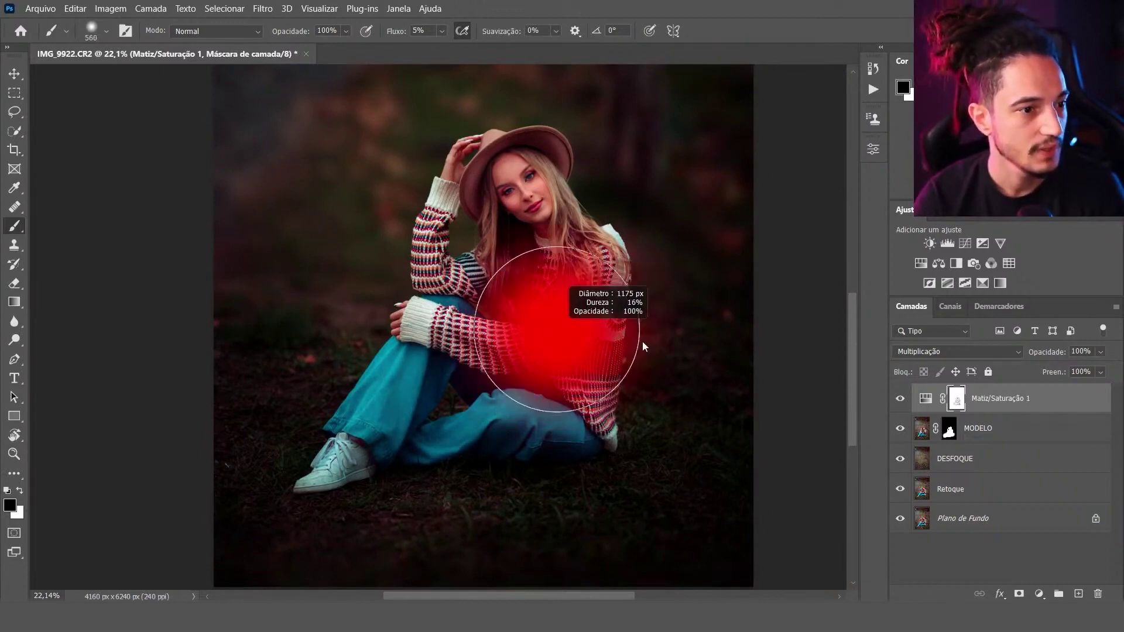
{"action": "scroll", "coordinate": [497, 250], "scroll_direction": "down", "scroll_amount": 2}
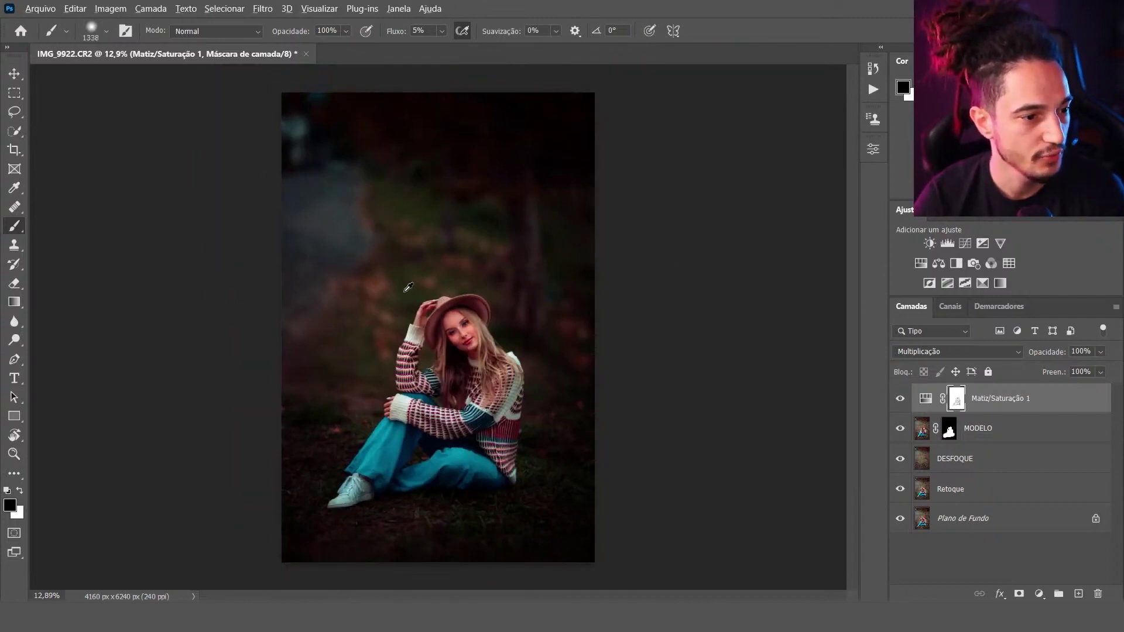
Resize the brush down to about 1214 px.
{"action": "left_click_drag", "start_coordinate": [436, 351], "coordinate": [463, 370]}
{"action": "right_click", "coordinate": [432, 267]}
{"action": "key", "text": "Return"}
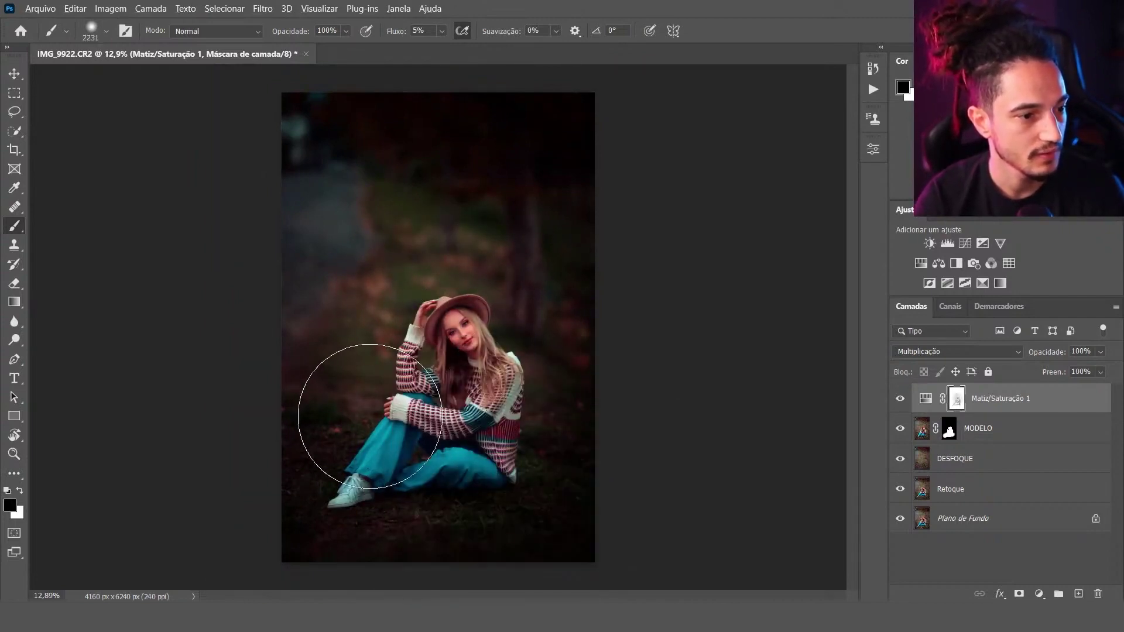
{"action": "mouse_move", "coordinate": [457, 410]}
{"action": "left_mouse_down"}
{"action": "mouse_move", "coordinate": [391, 421]}
{"action": "mouse_move", "coordinate": [451, 390]}
{"action": "left_mouse_up"}
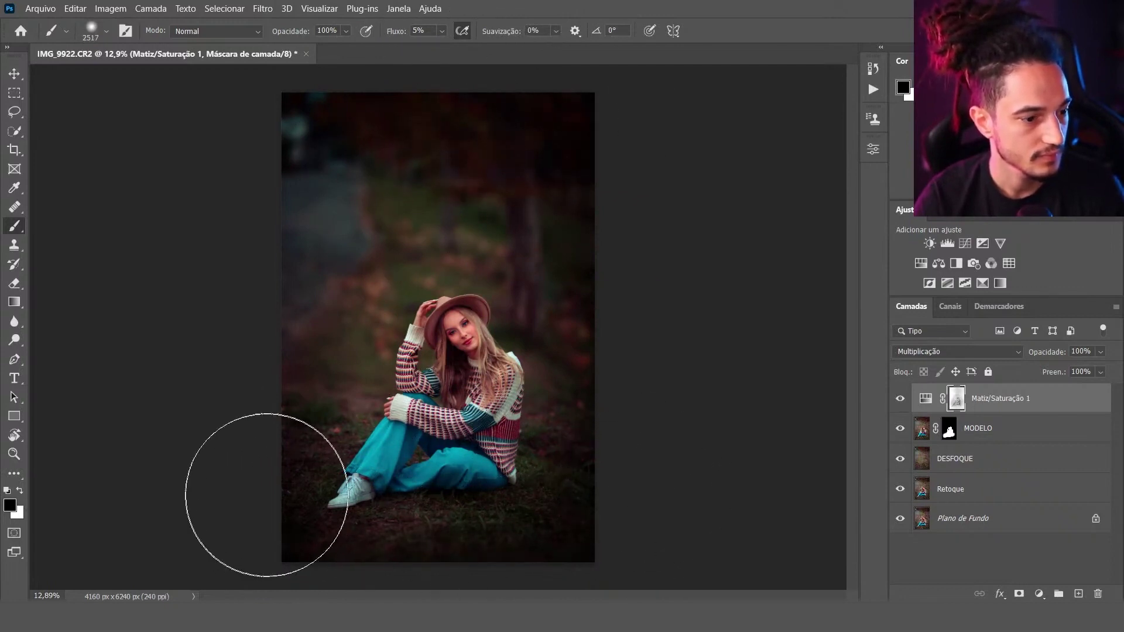
{"action": "scroll", "coordinate": [585, 445], "scroll_direction": "up", "scroll_amount": 2}
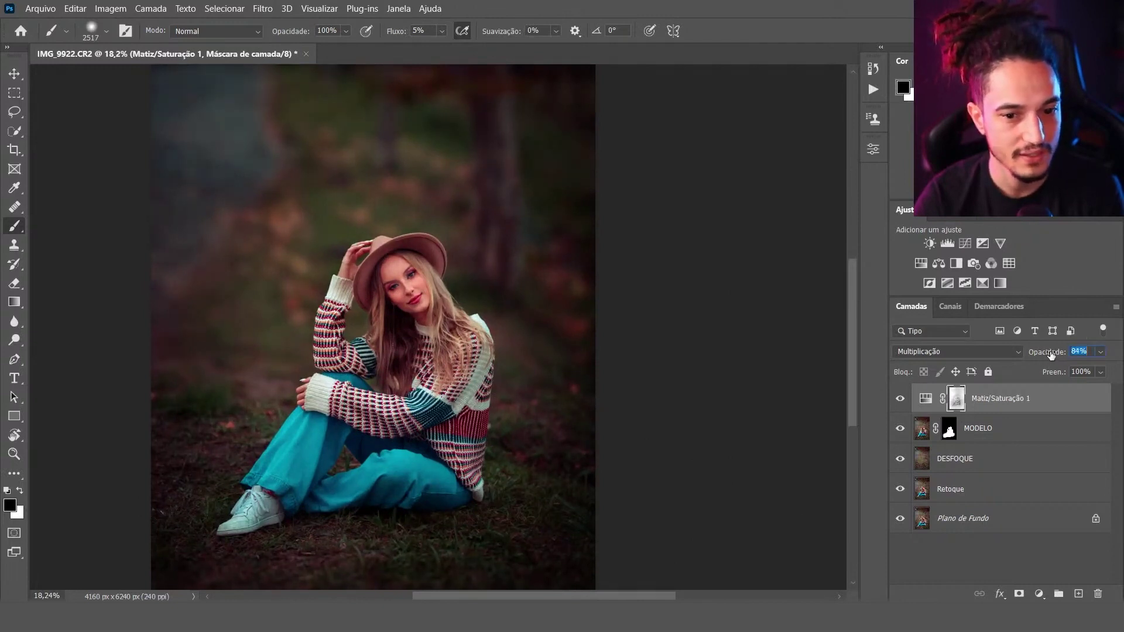
Compare with the darkening layer hidden, then lower its opacity to 58%.
{"action": "scroll", "coordinate": [609, 336], "scroll_direction": "down", "scroll_amount": 2}
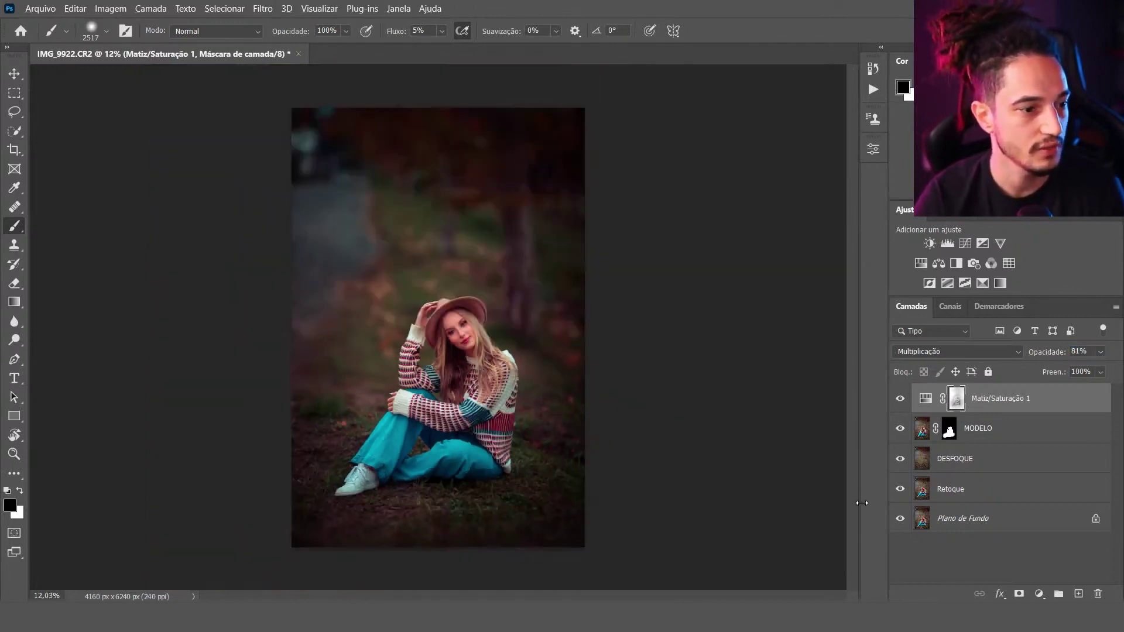
{"action": "left_click", "coordinate": [900, 400]}
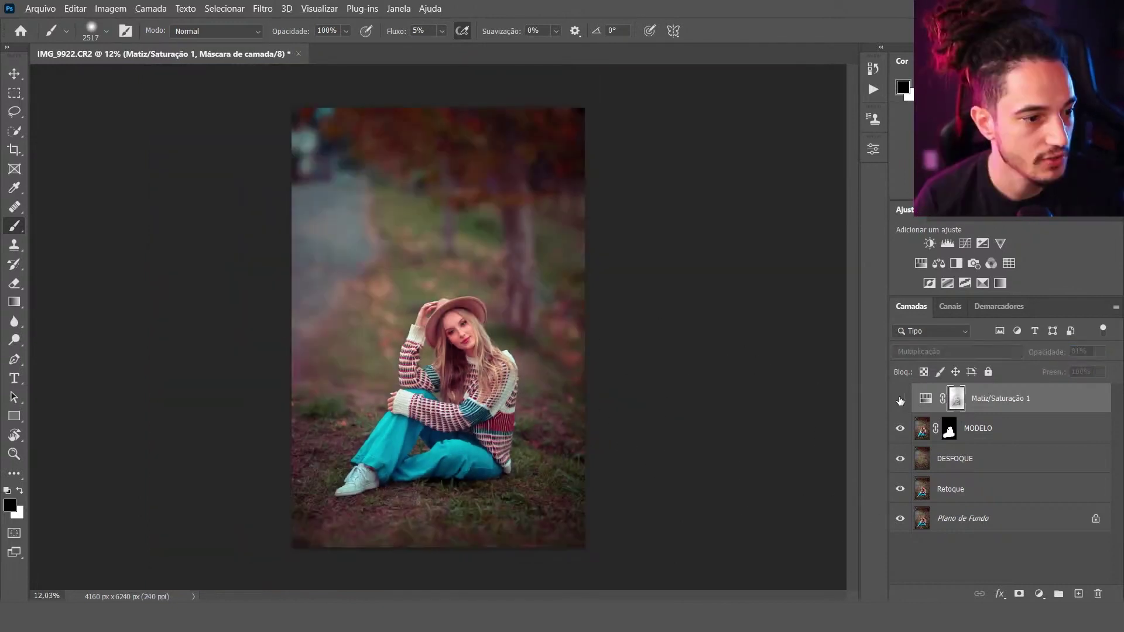
{"action": "left_click", "coordinate": [900, 402]}
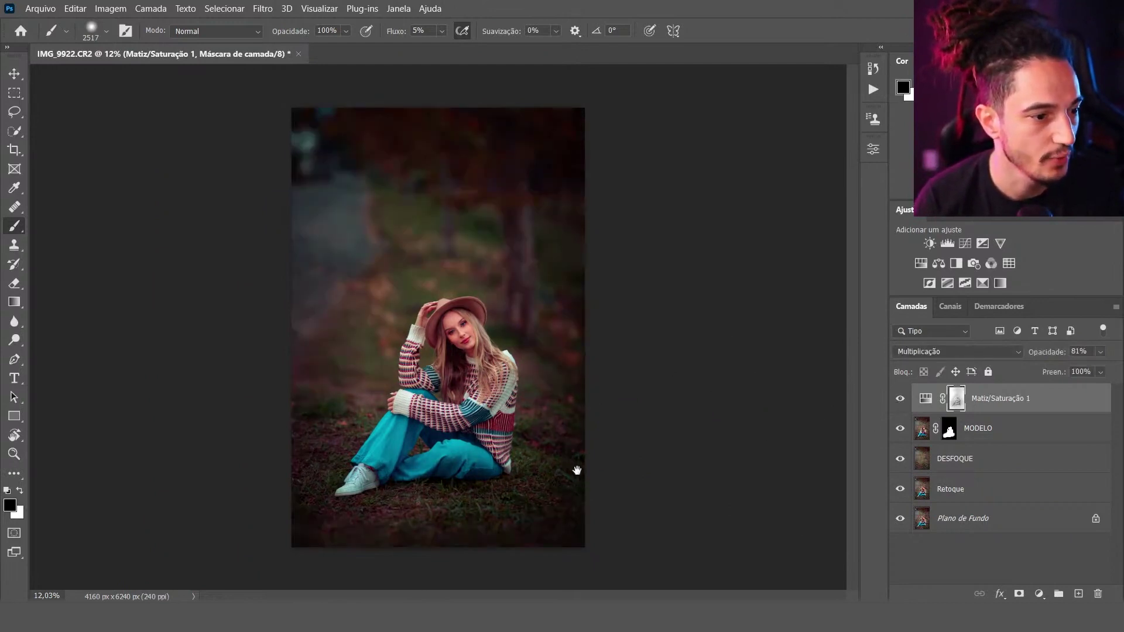
{"action": "scroll", "coordinate": [586, 463], "scroll_direction": "up", "scroll_amount": 2}
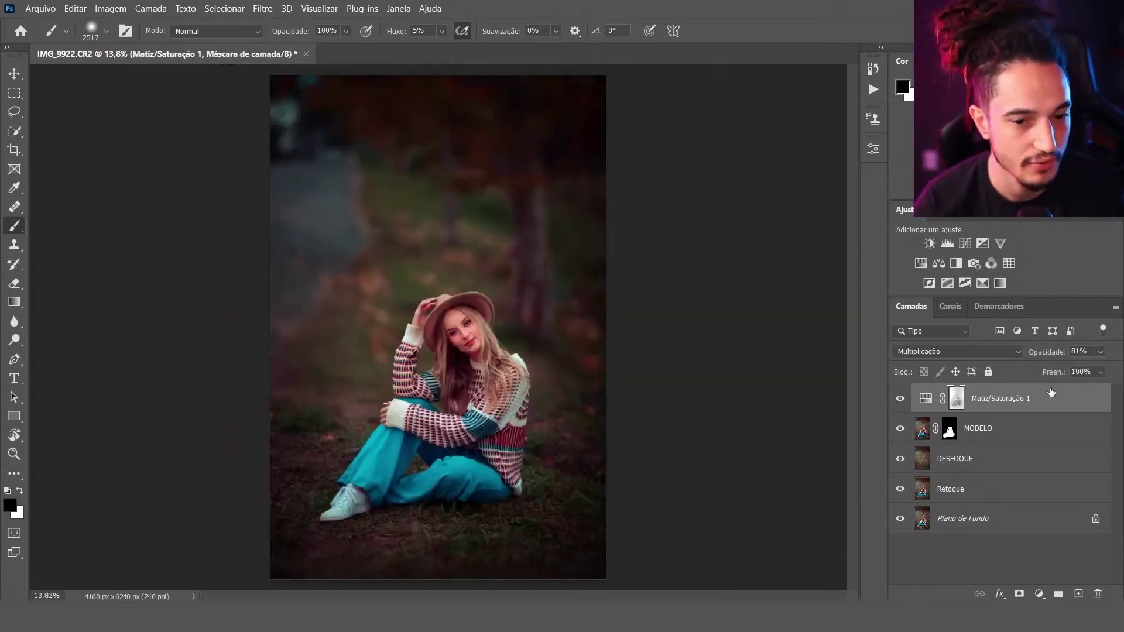
{"action": "left_click_drag", "start_coordinate": [1044, 354], "coordinate": [1039, 354]}
Recompare with Matiz/Saturação 1 hidden and shown, then add a new empty layer above it.
{"action": "scroll", "coordinate": [687, 381], "scroll_direction": "down", "scroll_amount": 1}
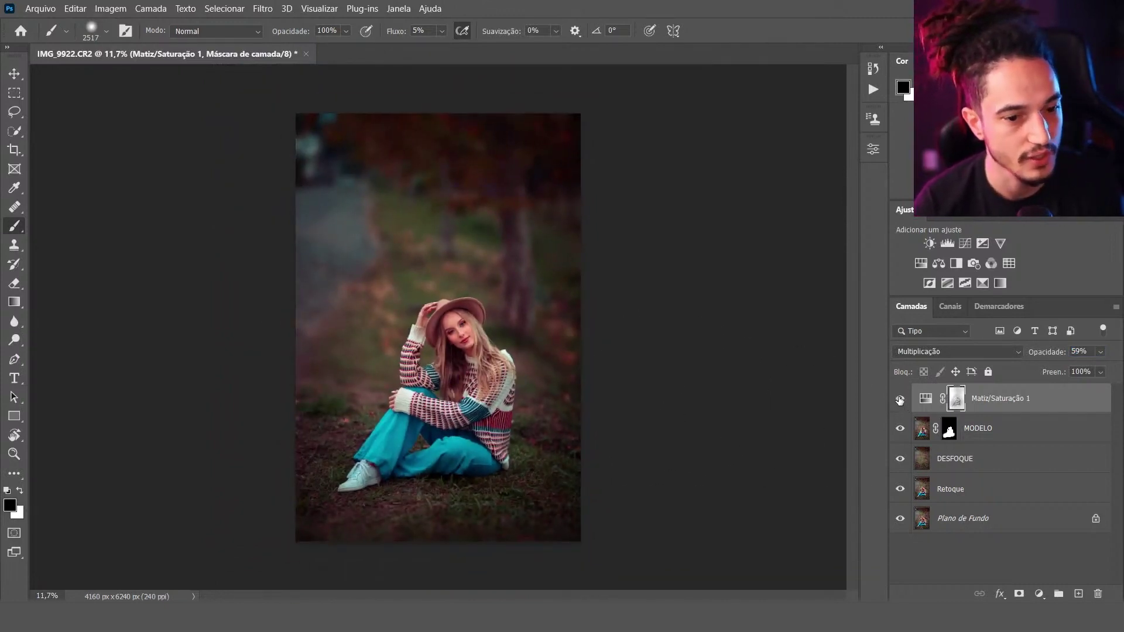
{"action": "left_click", "coordinate": [902, 401]}
{"action": "left_click", "coordinate": [901, 402]}
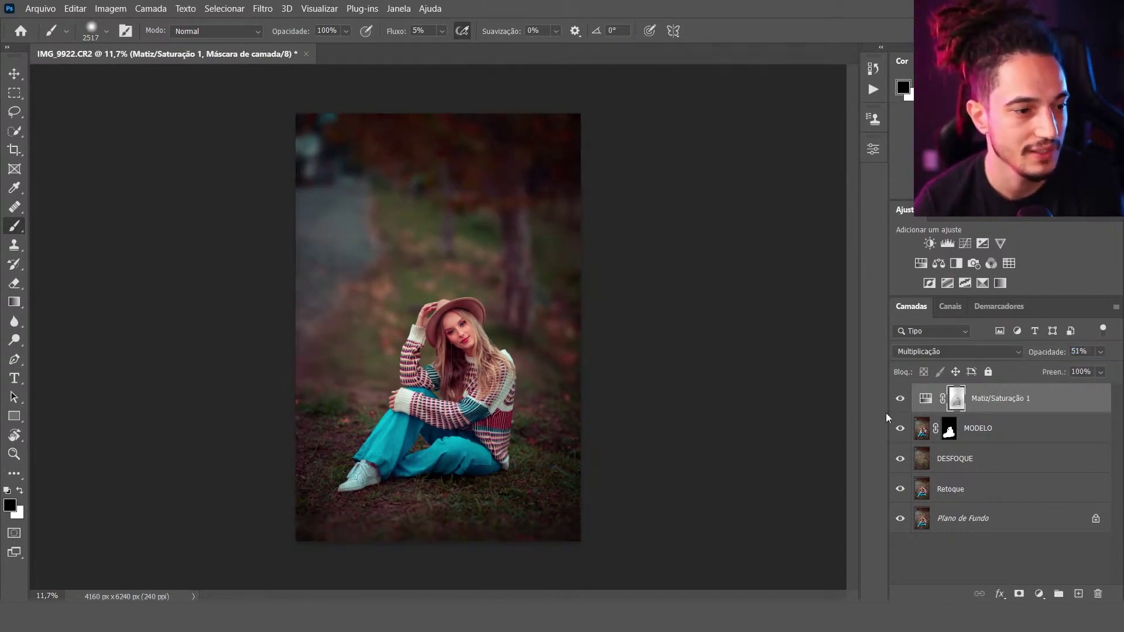
{"action": "left_click", "coordinate": [900, 399]}
{"action": "left_click", "coordinate": [900, 399]}
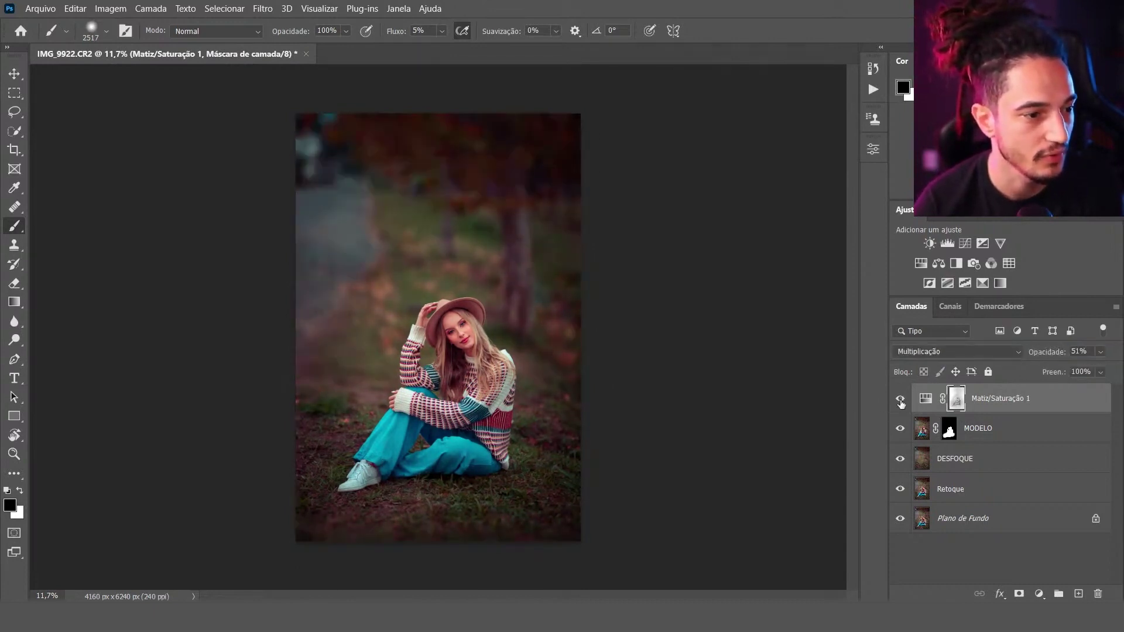
{"action": "left_click", "coordinate": [900, 400]}
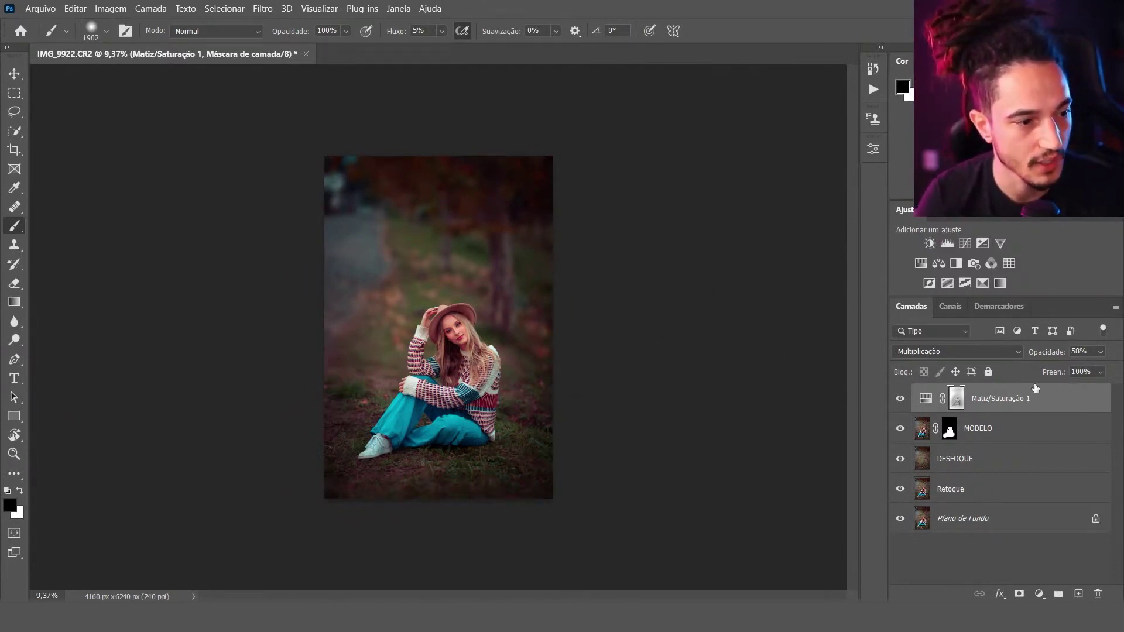
{"action": "scroll", "coordinate": [445, 404], "scroll_direction": "up", "scroll_amount": 3}
{"action": "scroll", "coordinate": [542, 430], "scroll_direction": "down", "scroll_amount": 1}
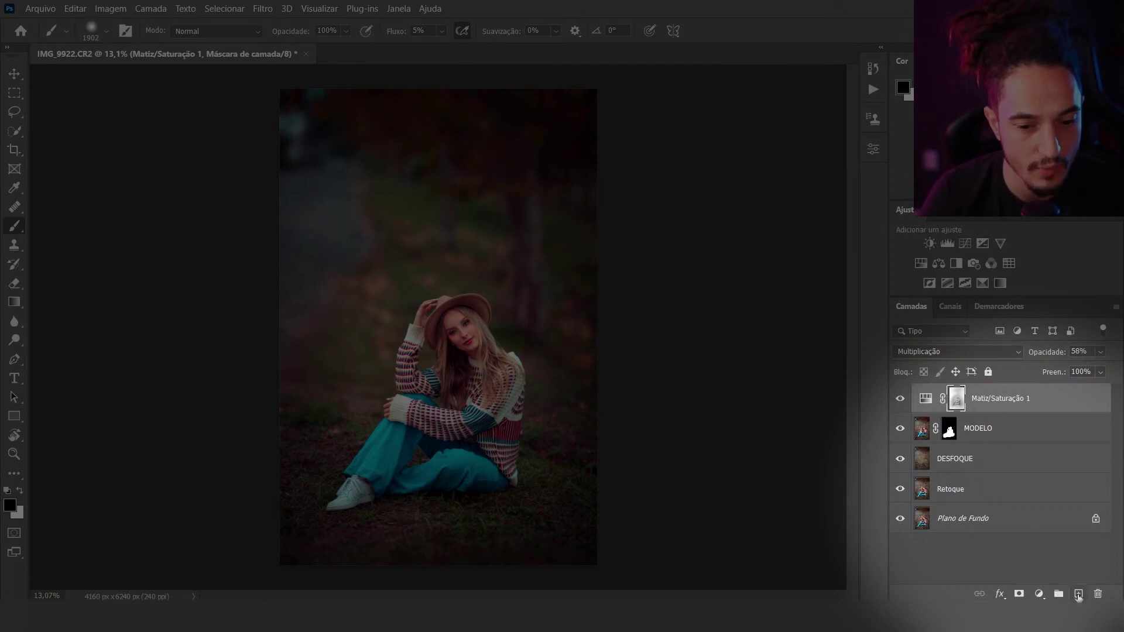
{"action": "left_click", "coordinate": [1079, 594]}
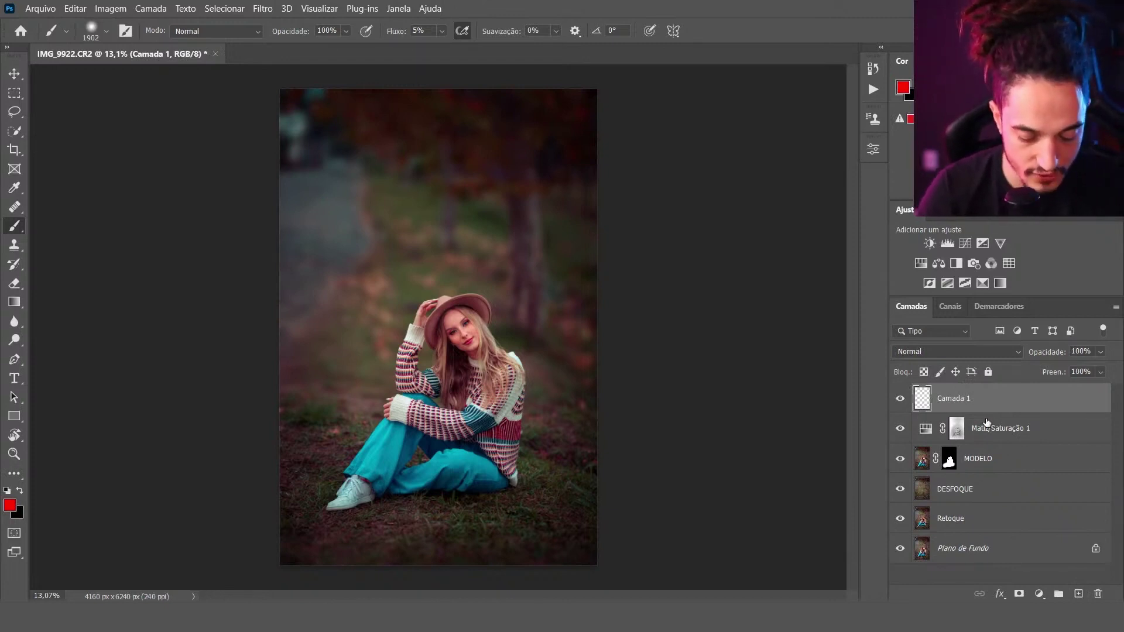
Undo the extra empty layer and rename the new layer LUZ INDIRETA.
{"action": "key", "text": "ctrl+shift+alt+n"}
{"action": "key", "text": "ctrl+z"}
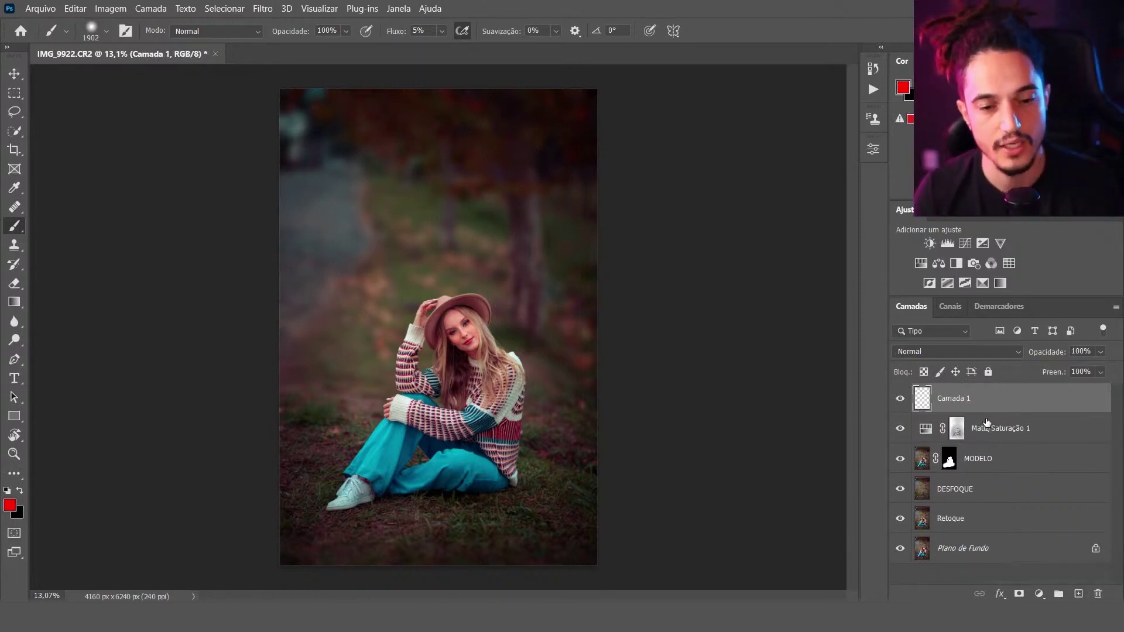
{"action": "double_click", "coordinate": [948, 400]}
{"action": "type", "text": "LUZ INDIRETA"}
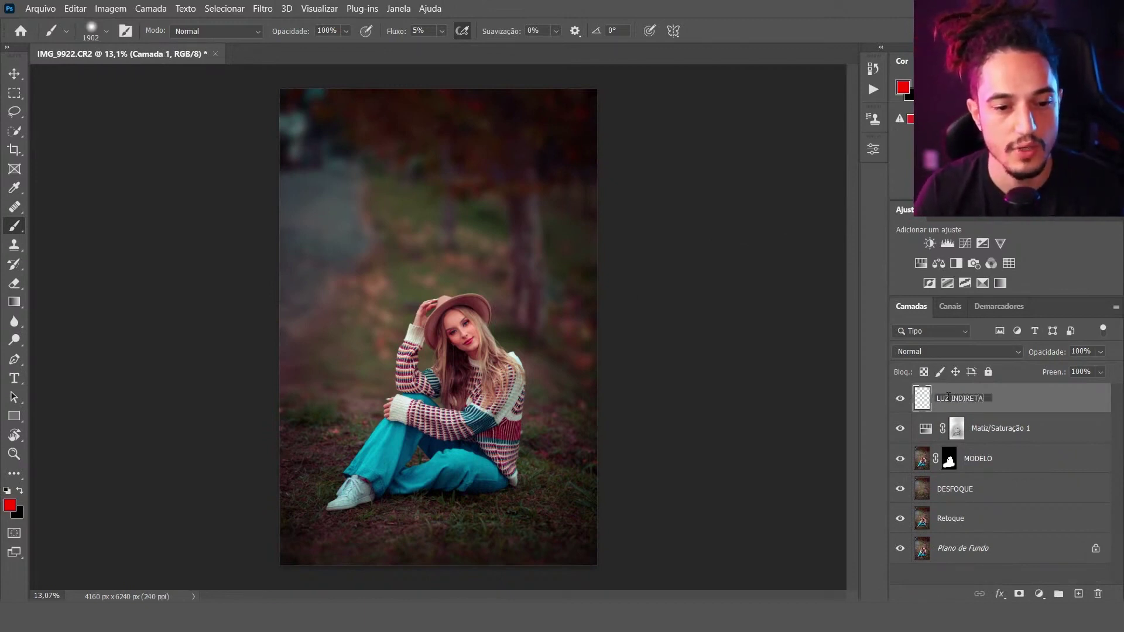
{"action": "key", "text": "Return"}
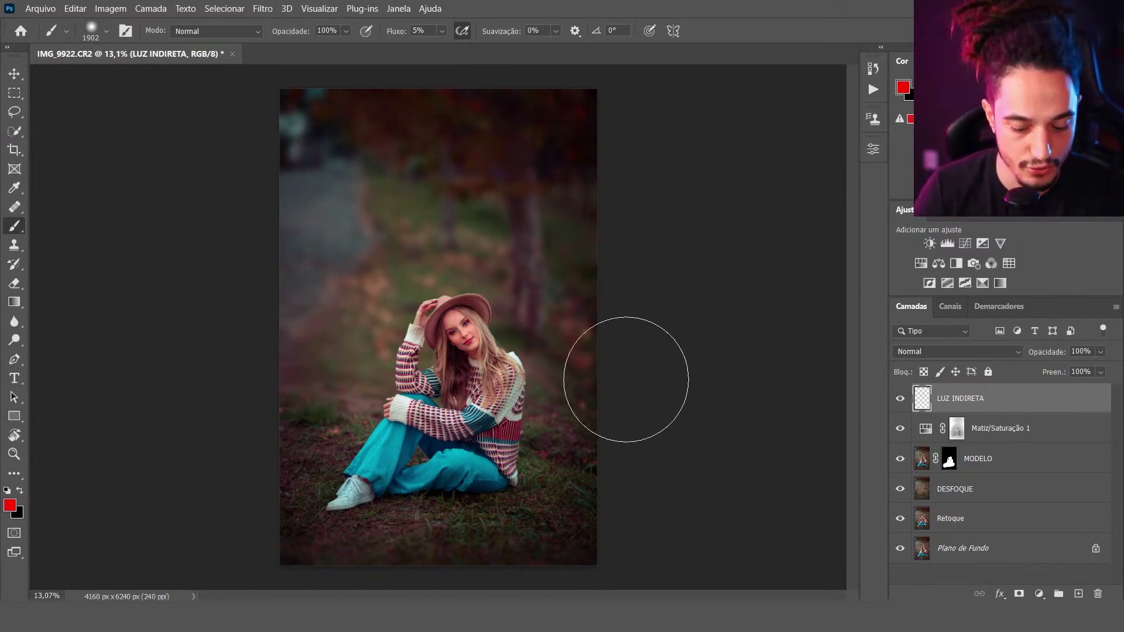
With a smaller white brush, paint soft light over the face, hair and shoulder.
{"action": "key", "text": "bracketleft"}
{"action": "key", "text": "bracketleft"}
{"action": "key", "text": "bracketleft"}
{"action": "key", "text": "d"}
{"action": "key", "text": "bracketleft"}
{"action": "key", "text": "bracketleft"}
{"action": "key", "text": "bracketleft"}
{"action": "scroll", "coordinate": [451, 398], "scroll_direction": "up", "scroll_amount": 3}
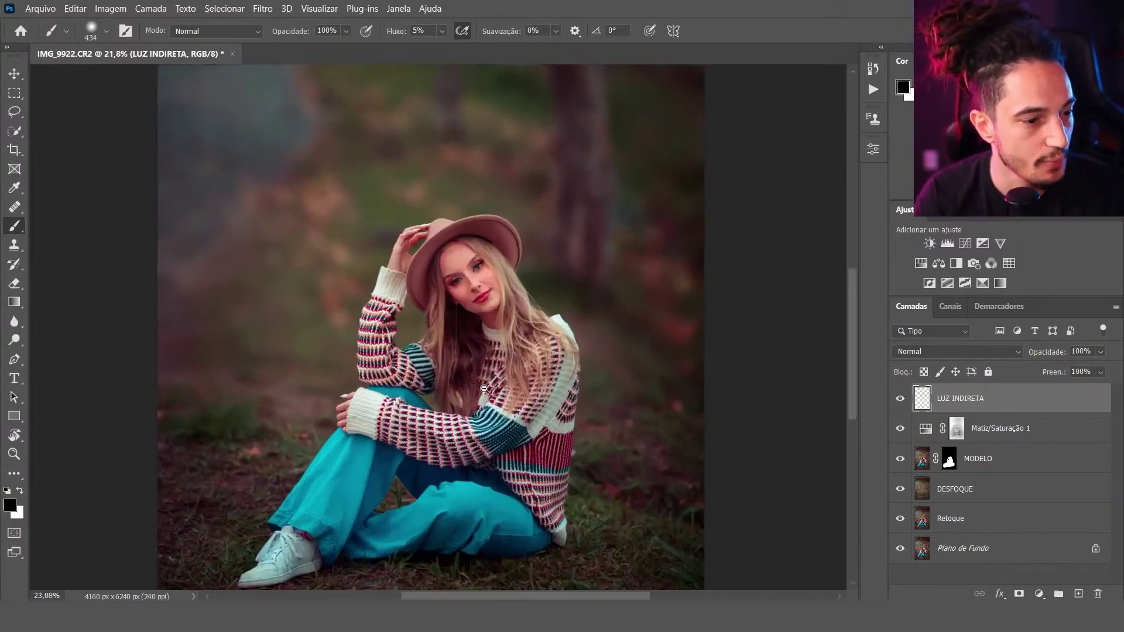
{"action": "scroll", "coordinate": [466, 396], "scroll_direction": "up", "scroll_amount": 2}
{"action": "key", "text": "x"}
{"action": "mouse_move", "coordinate": [477, 228]}
{"action": "left_mouse_down"}
{"action": "mouse_move", "coordinate": [426, 209]}
{"action": "mouse_move", "coordinate": [720, 440]}
{"action": "left_mouse_up"}
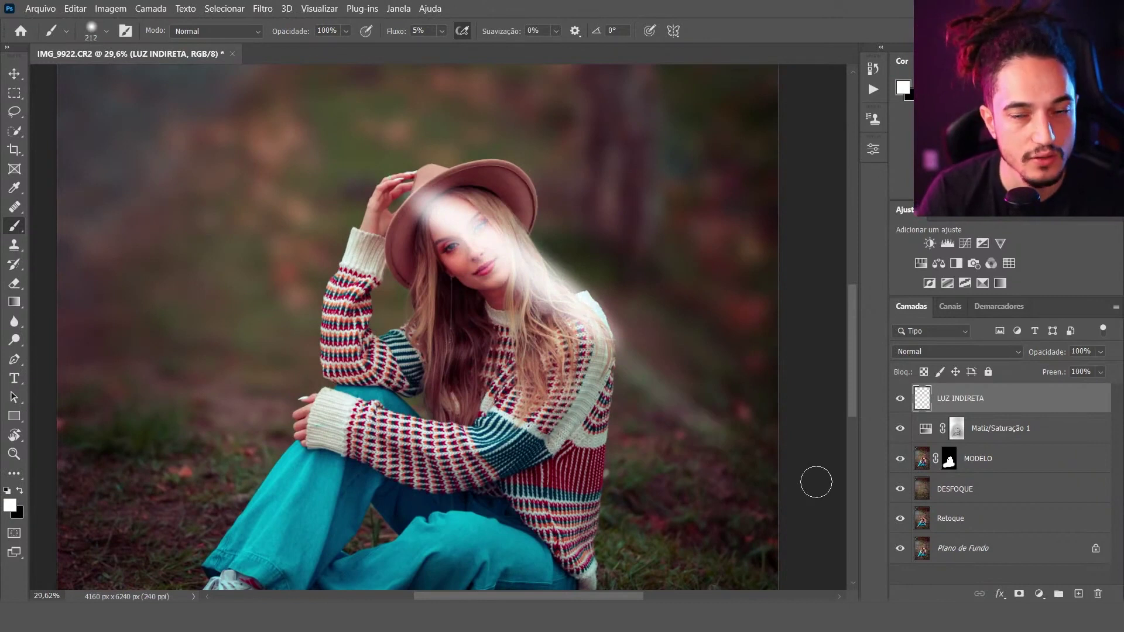
Set the LUZ INDIRETA layer's blend mode to Luz Indireta (Soft Light).
{"action": "left_click", "coordinate": [932, 351]}
{"action": "left_click", "coordinate": [912, 425]}
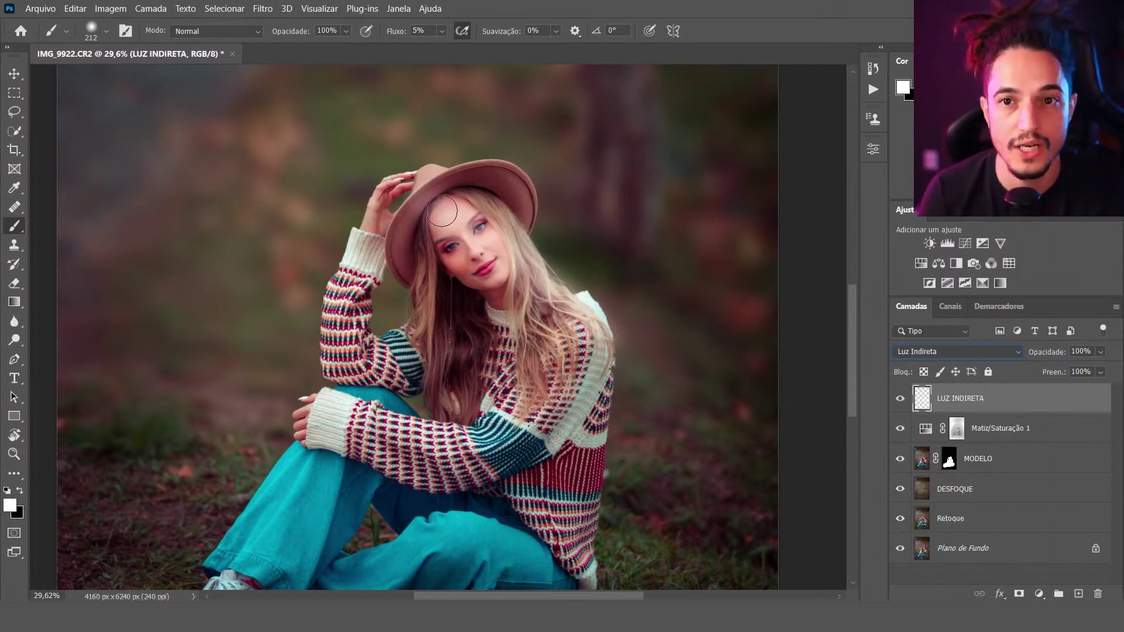
{"action": "key", "text": "alt+shift+n"}
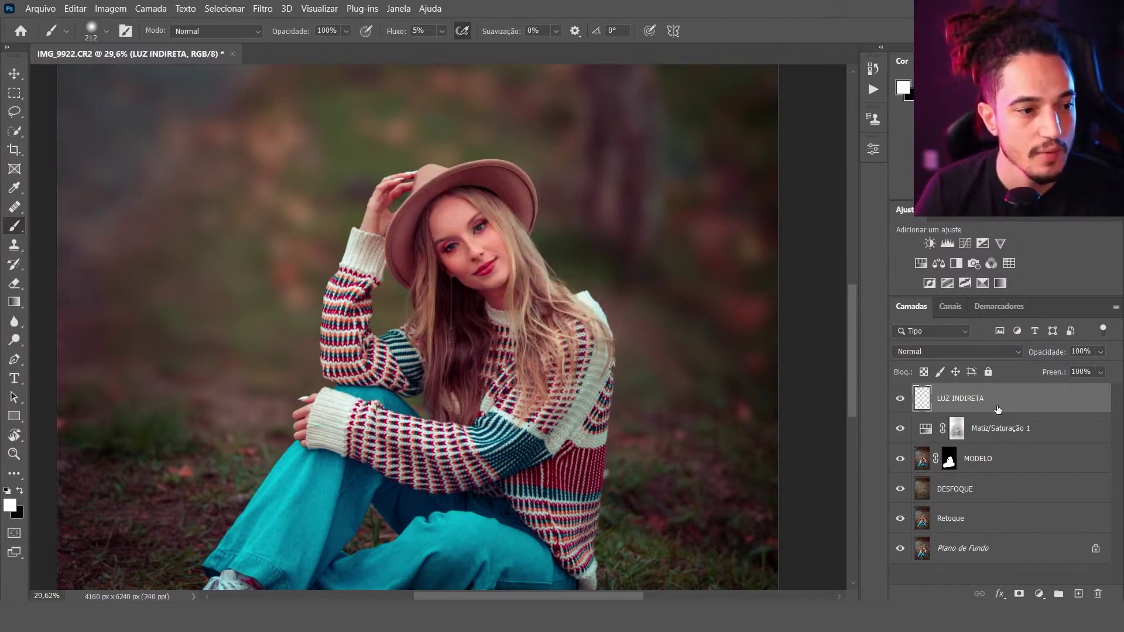
{"action": "left_click", "coordinate": [934, 356]}
{"action": "left_click", "coordinate": [898, 429]}
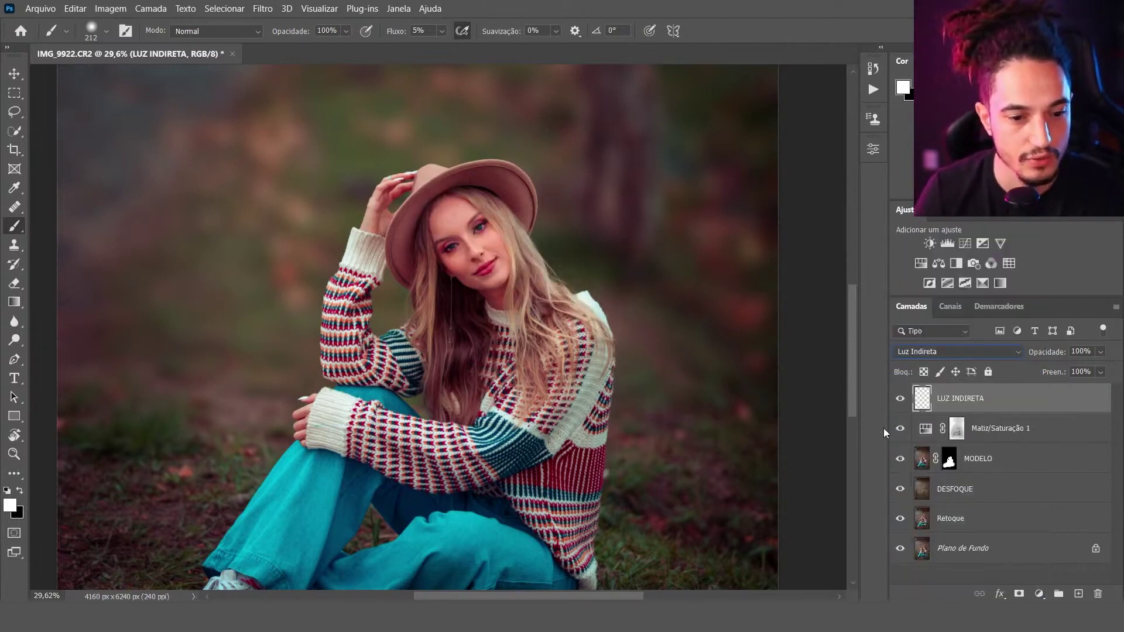
{"action": "scroll", "coordinate": [448, 272], "scroll_direction": "up", "scroll_amount": 5}
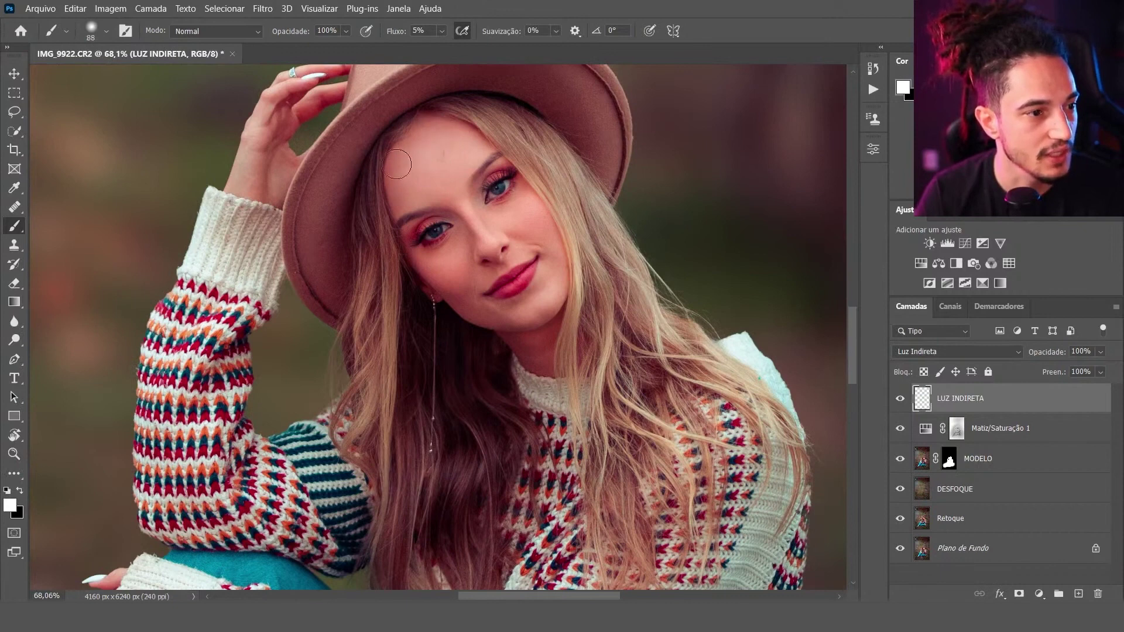
Rename the light layer SOBREPOR and set its blend mode to Sobrepor.
{"action": "double_click", "coordinate": [954, 398]}
{"action": "type", "text": "SOBRE"}
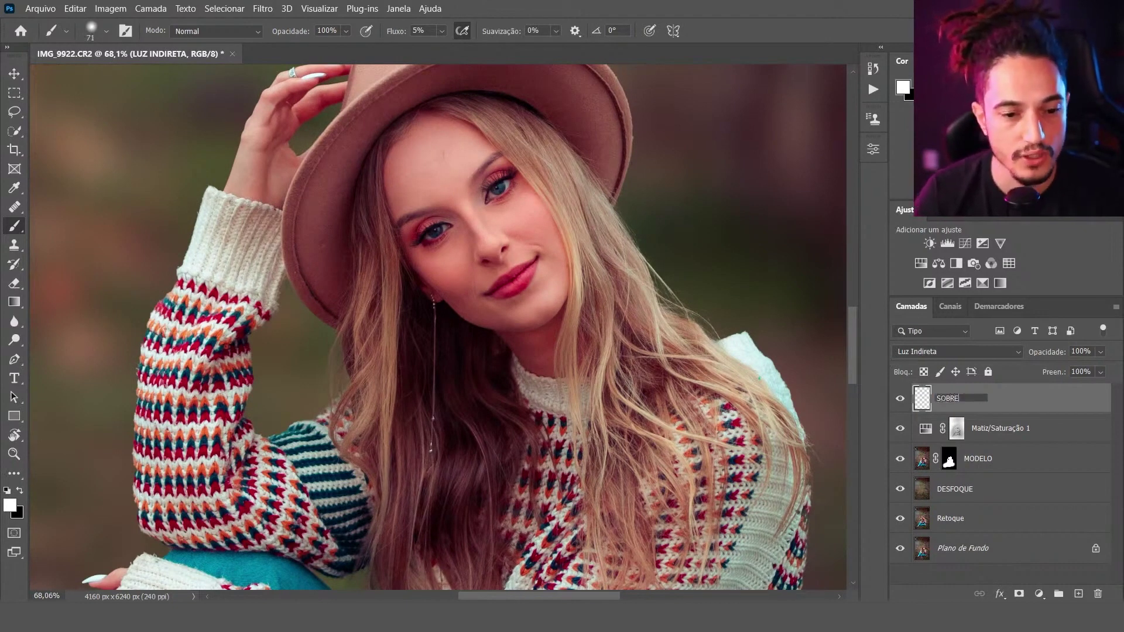
{"action": "key", "text": "Return"}
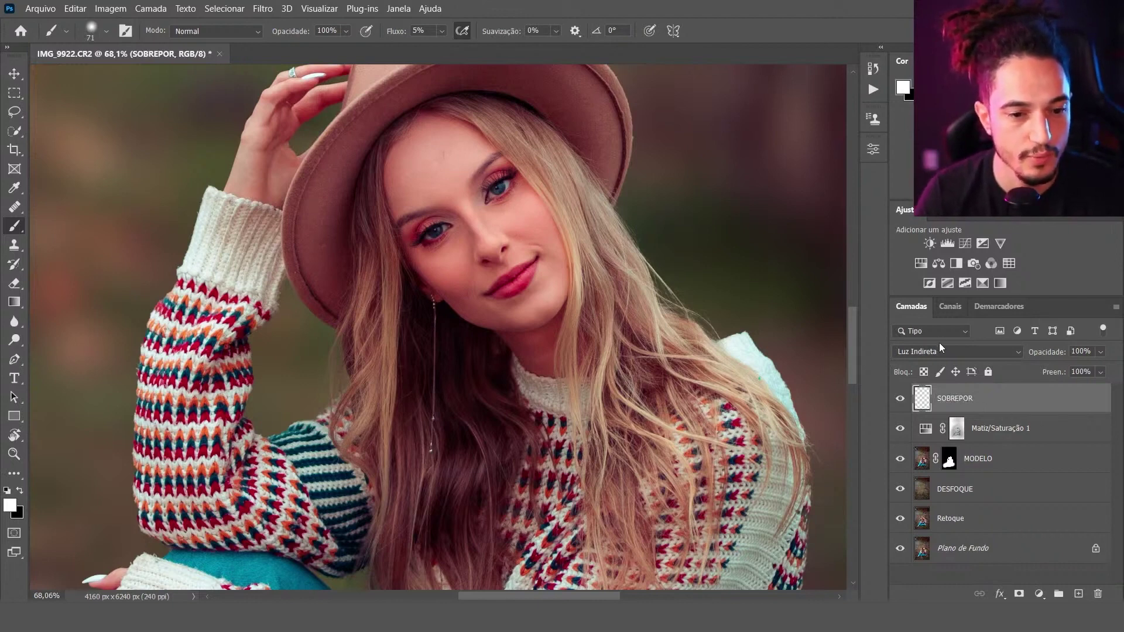
{"action": "left_click", "coordinate": [939, 351]}
{"action": "left_click", "coordinate": [937, 414]}
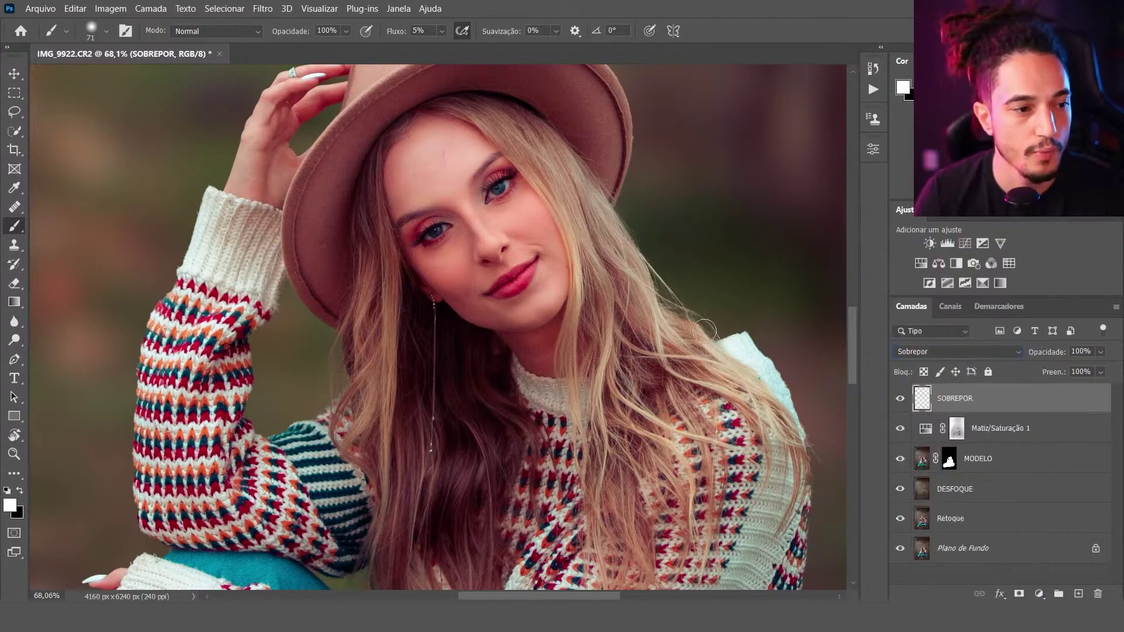
Shrink the brush to 73 px and paint faint white light on the hair beside the face.
{"action": "key", "text": "bracketleft"}
{"action": "key", "text": "bracketleft"}
{"action": "key", "text": "bracketleft"}
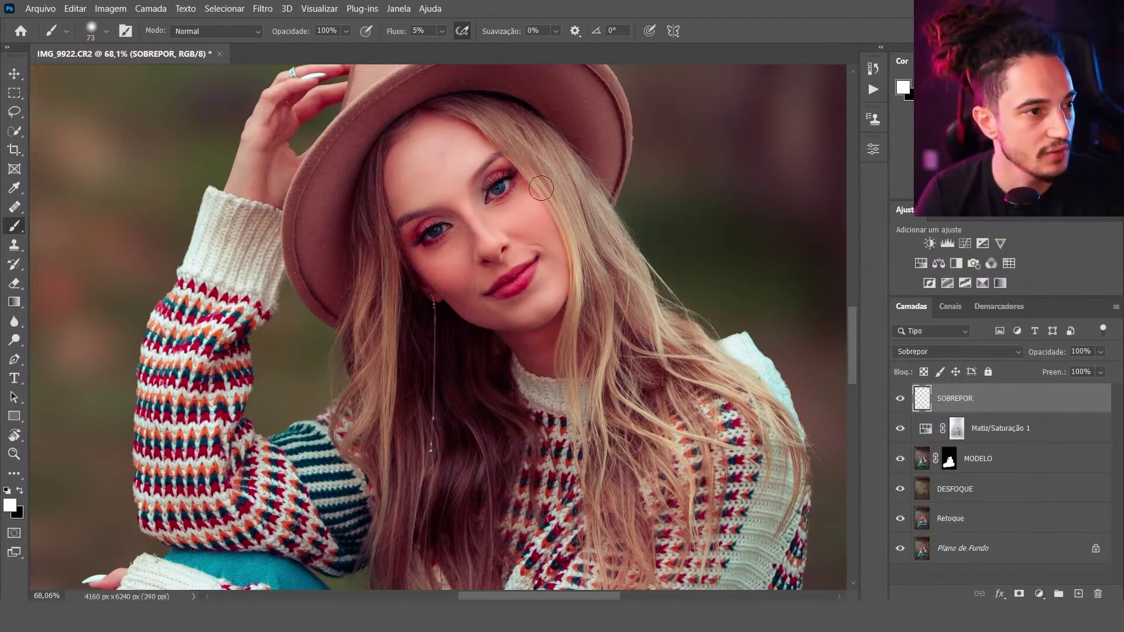
{"action": "mouse_move", "coordinate": [580, 236]}
{"action": "left_mouse_down"}
{"action": "mouse_move", "coordinate": [609, 293]}
{"action": "mouse_move", "coordinate": [600, 427]}
{"action": "left_mouse_up"}
{"action": "mouse_move", "coordinate": [386, 258]}
{"action": "left_mouse_down"}
{"action": "mouse_move", "coordinate": [384, 485]}
{"action": "mouse_move", "coordinate": [352, 468]}
{"action": "left_mouse_up"}
{"action": "scroll", "coordinate": [433, 261], "scroll_direction": "down", "scroll_amount": 5}
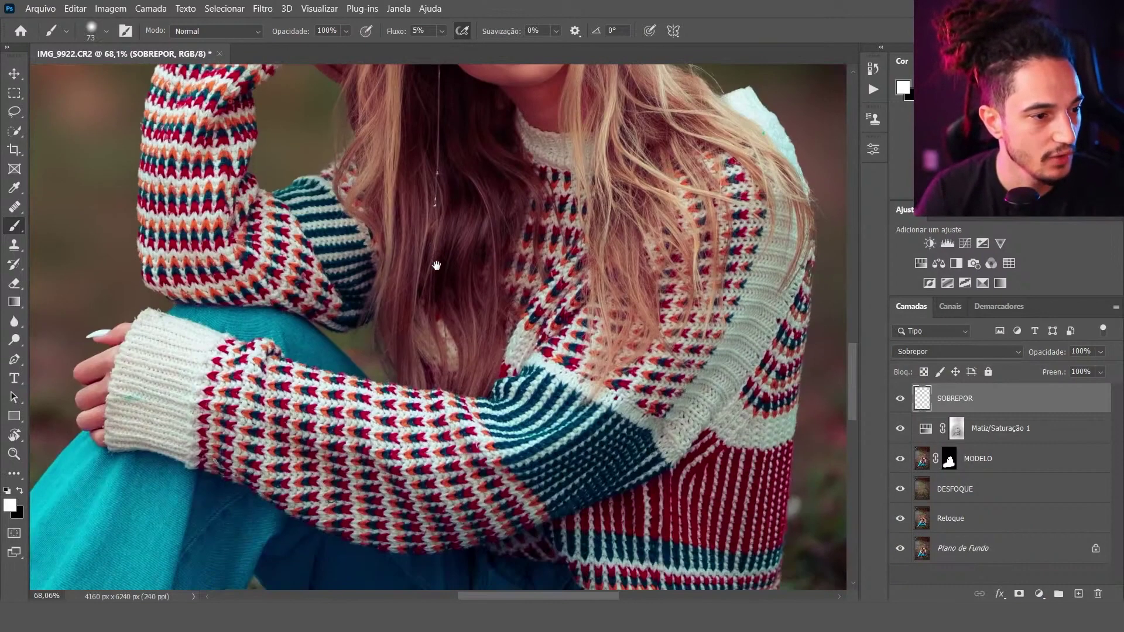
{"action": "scroll", "coordinate": [478, 276], "scroll_direction": "up", "scroll_amount": 3}
{"action": "scroll", "coordinate": [479, 275], "scroll_direction": "up", "scroll_amount": 5}
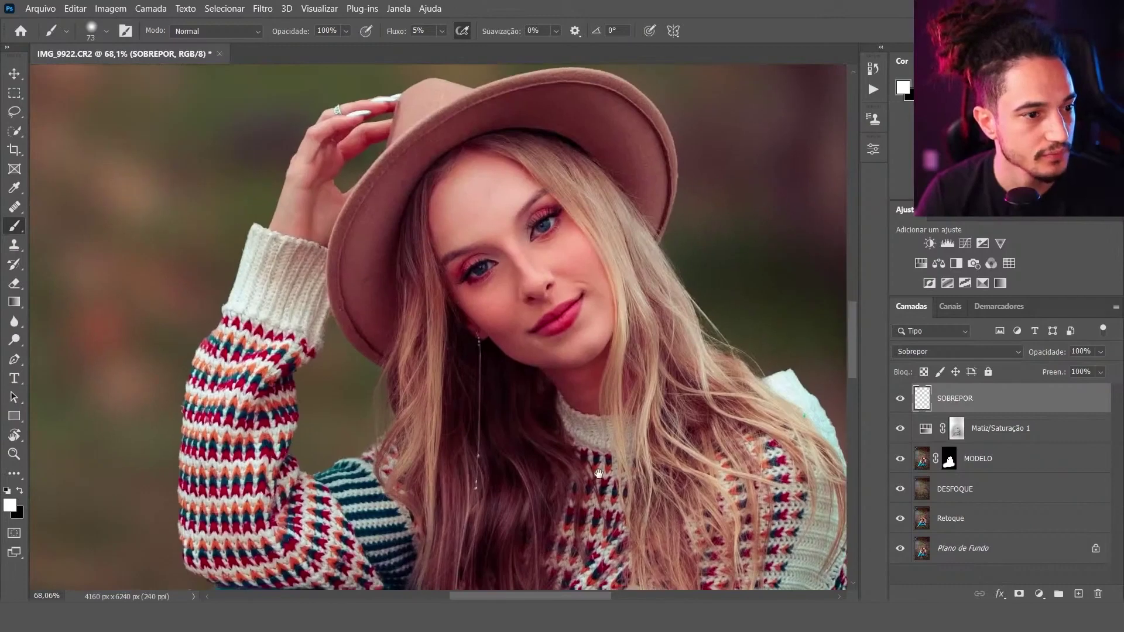
{"action": "scroll", "coordinate": [582, 205], "scroll_direction": "up", "scroll_amount": 5}
{"action": "key", "text": "bracketleft"}
{"action": "key", "text": "bracketleft"}
{"action": "key", "text": "bracketleft"}
{"action": "key", "text": "bracketleft"}
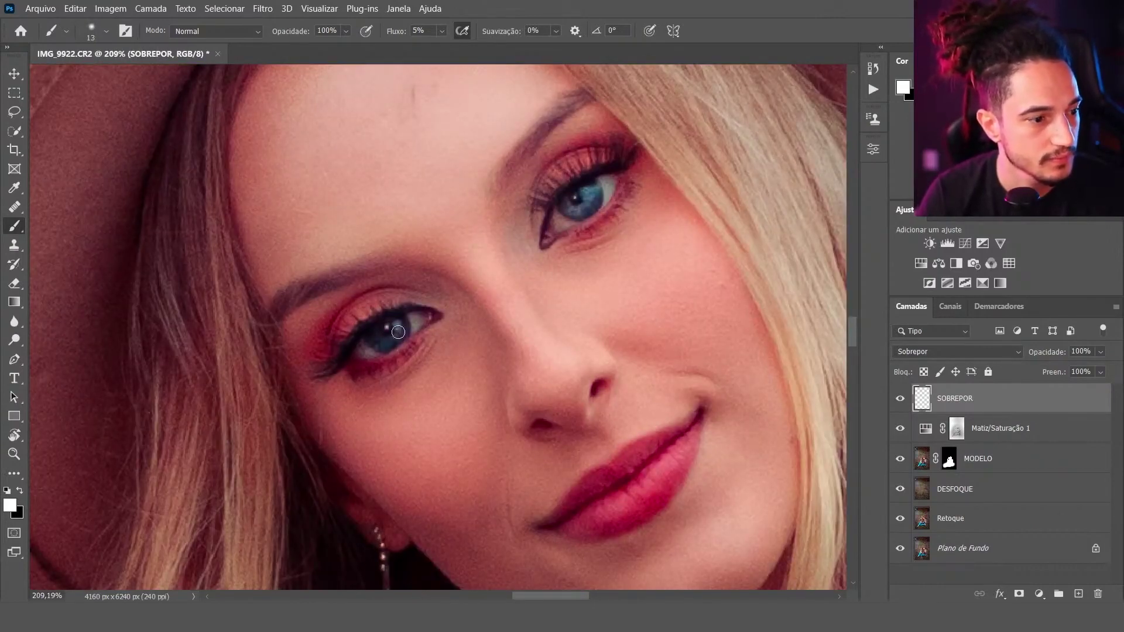
Paint soft white light around the inner corners of both eyes on the SOBREPOR layer.
{"action": "left_click_drag", "start_coordinate": [461, 309], "coordinate": [447, 308]}
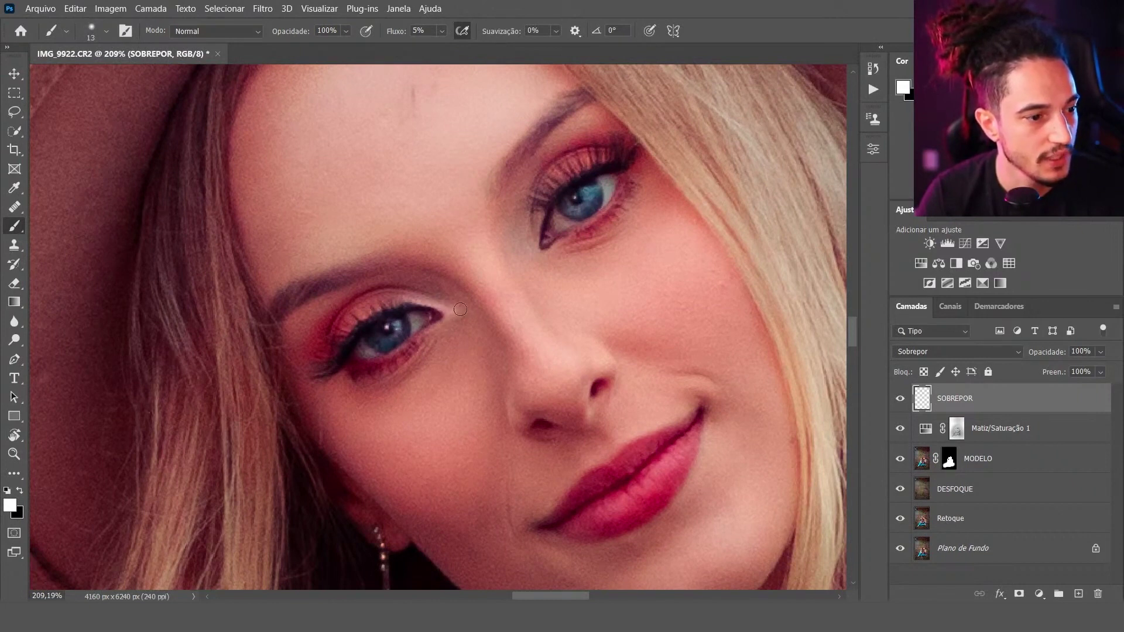
{"action": "left_click_drag", "start_coordinate": [544, 208], "coordinate": [549, 262]}
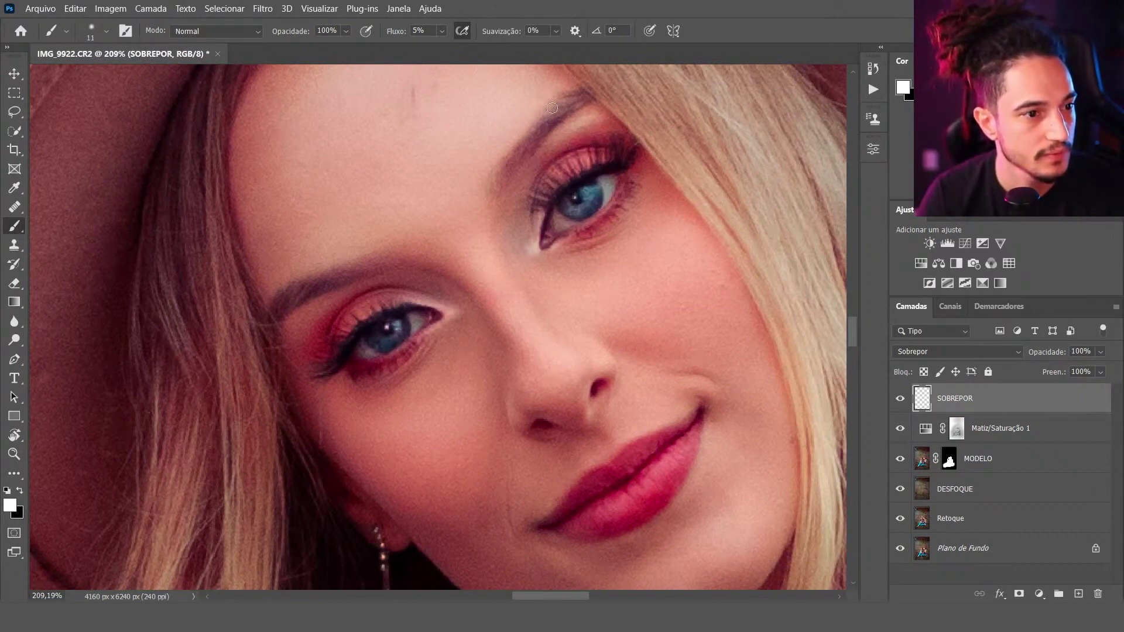
{"action": "key", "text": "bracketright"}
{"action": "key", "text": "bracketright"}
{"action": "key", "text": "x"}
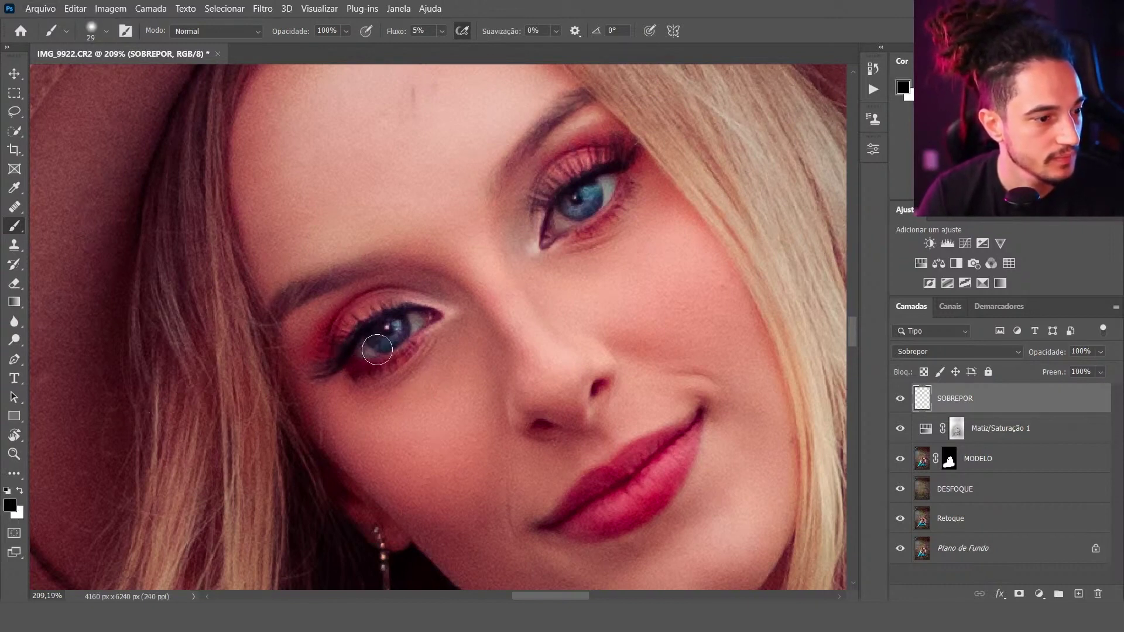
{"action": "key", "text": "x"}
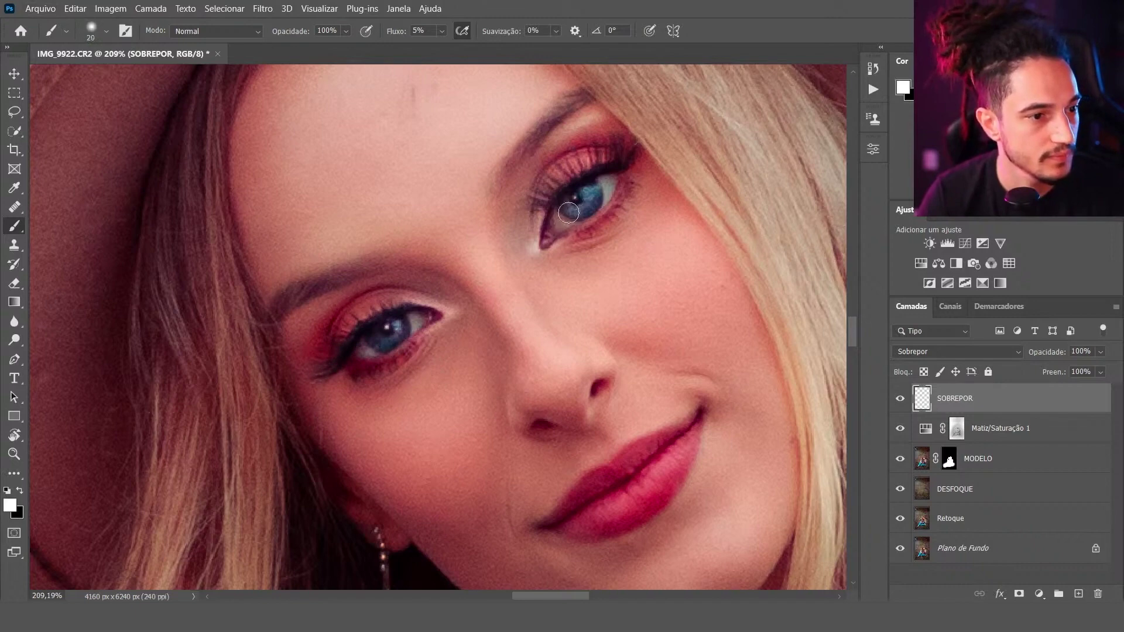
{"action": "key", "text": "x"}
{"action": "key", "text": "x"}
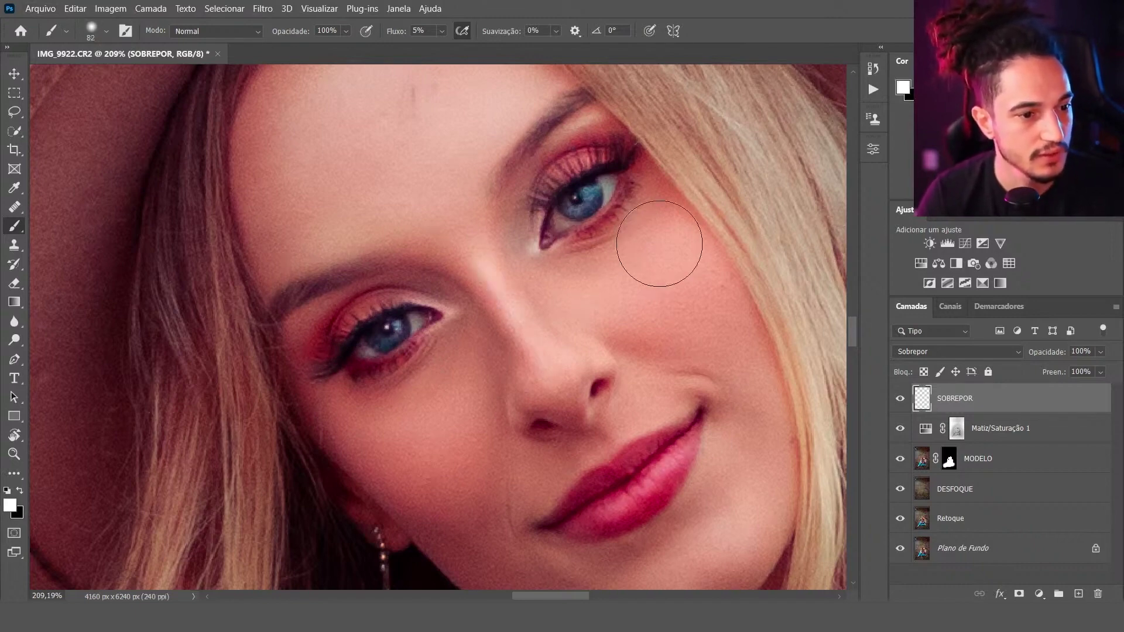
Paint soft white light over the jeans with a smaller brush.
{"action": "scroll", "coordinate": [409, 425], "scroll_direction": "down", "scroll_amount": 5}
{"action": "left_click_drag", "start_coordinate": [370, 389], "coordinate": [380, 368]}
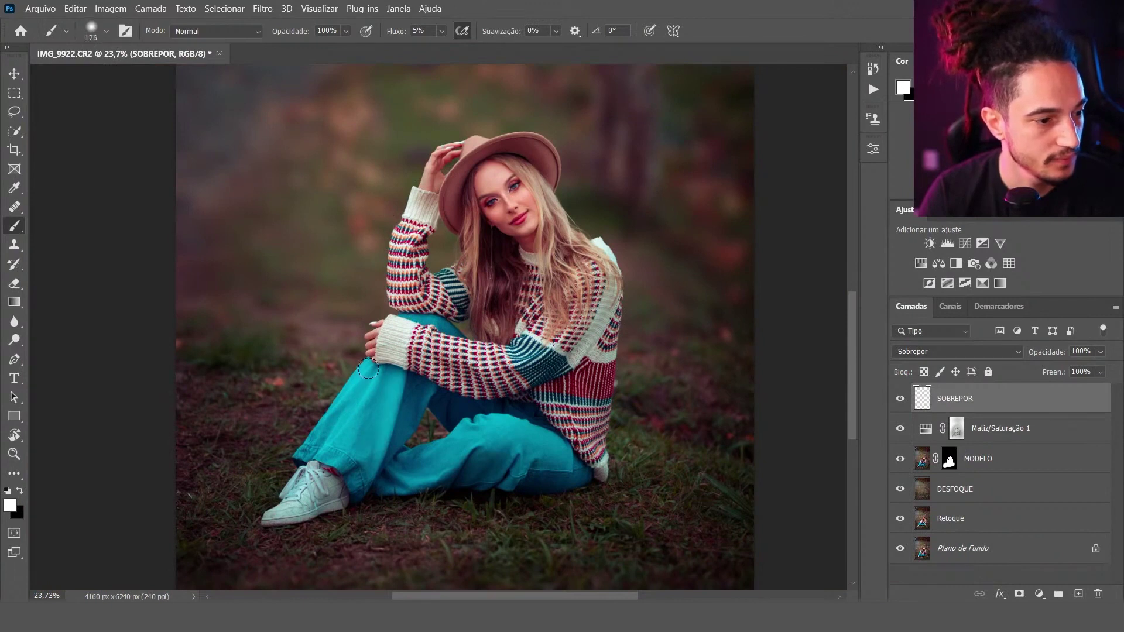
{"action": "key", "text": "x"}
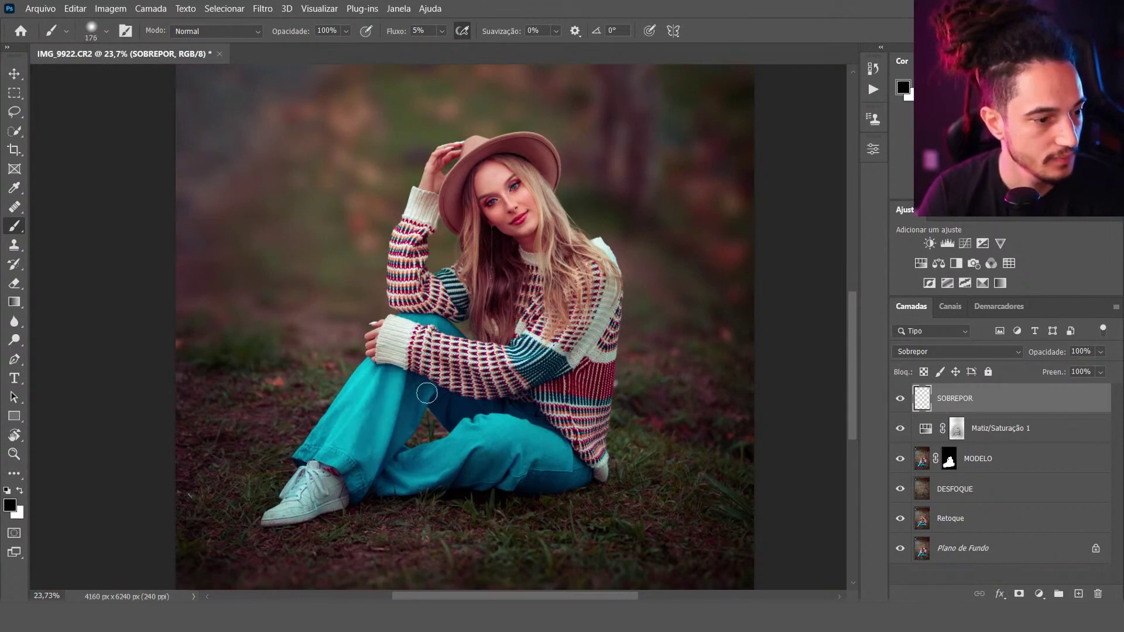
{"action": "key", "text": "x"}
{"action": "left_click_drag", "start_coordinate": [411, 487], "coordinate": [445, 469]}
{"action": "key", "text": "x"}
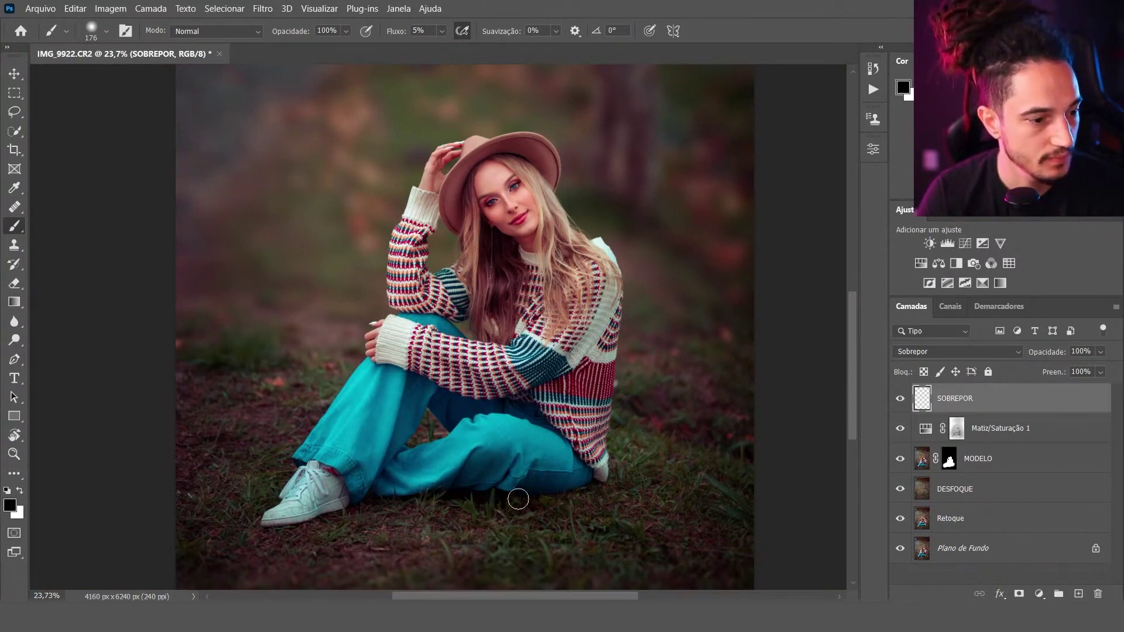
{"action": "key", "text": "x"}
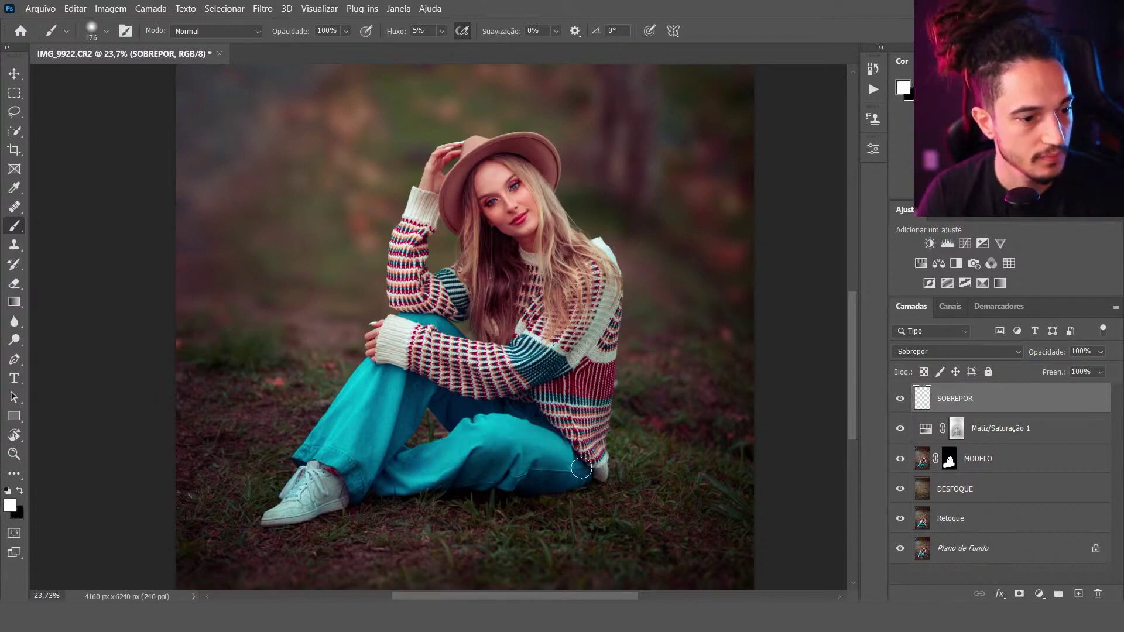
{"action": "key", "text": "x"}
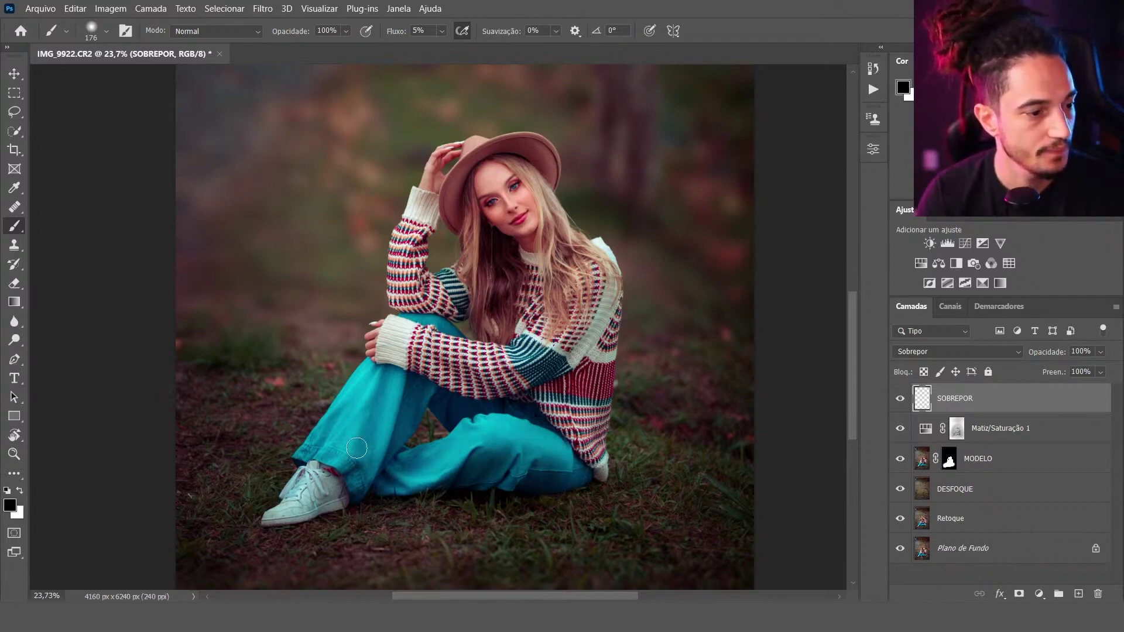
{"action": "scroll", "coordinate": [517, 356], "scroll_direction": "down", "scroll_amount": 2}
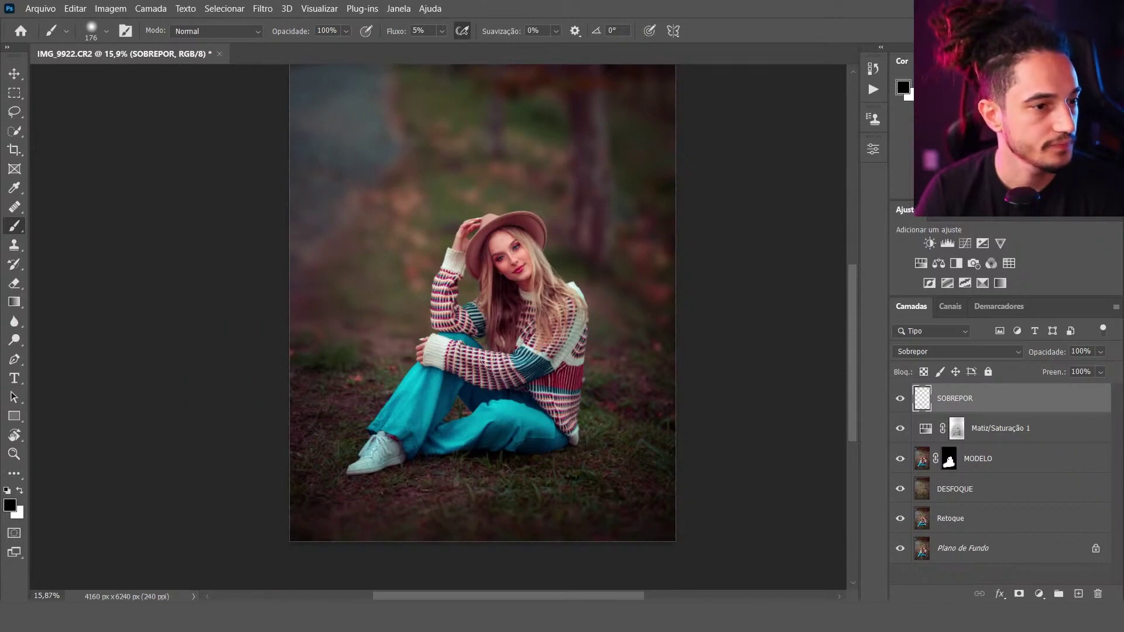
{"action": "scroll", "coordinate": [703, 272], "scroll_direction": "up", "scroll_amount": 2}
Lower the SOBREPOR layer's opacity to about 63%.
{"action": "key", "text": "x"}
{"action": "left_click_drag", "start_coordinate": [1052, 353], "coordinate": [1023, 359]}
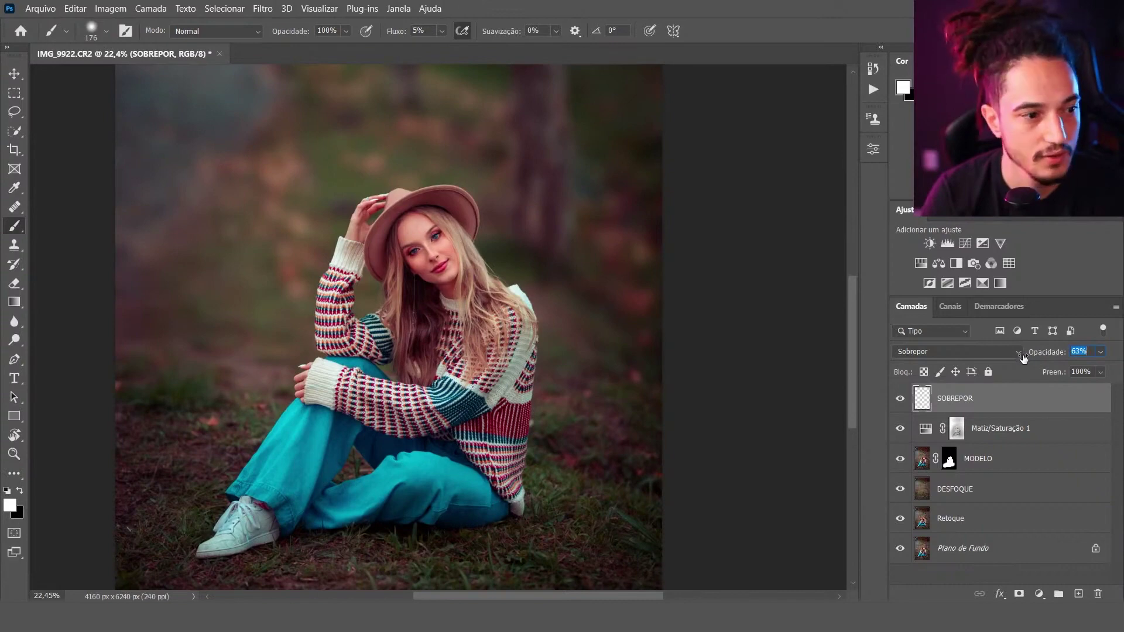
{"action": "scroll", "coordinate": [584, 335], "scroll_direction": "down", "scroll_amount": 1}
{"action": "left_click", "coordinate": [900, 399]}
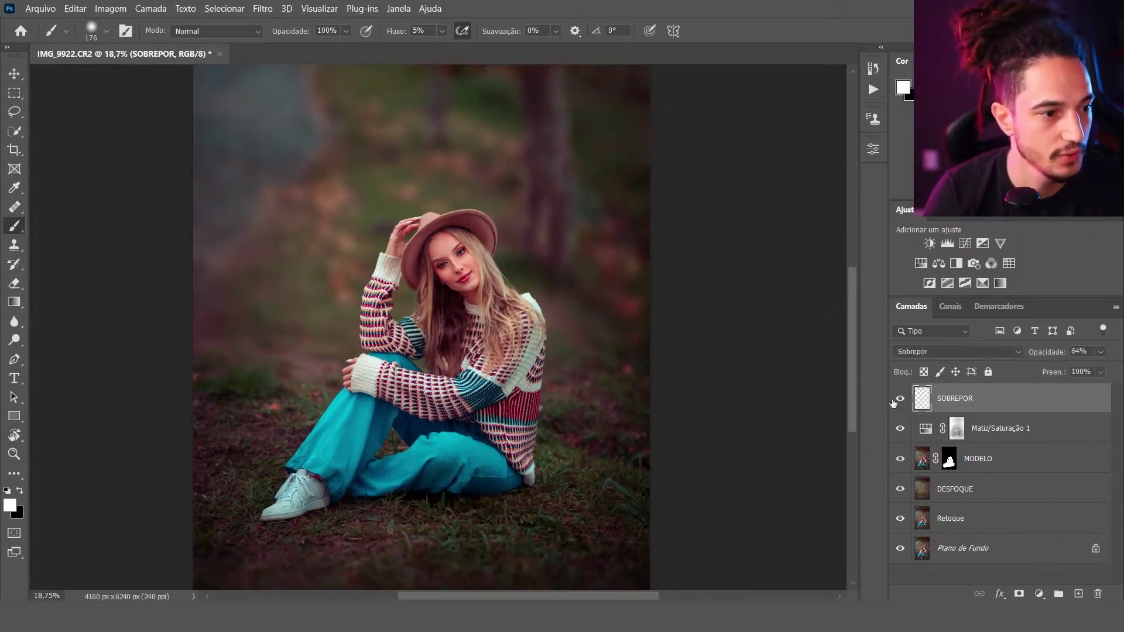
{"action": "left_click", "coordinate": [900, 399]}
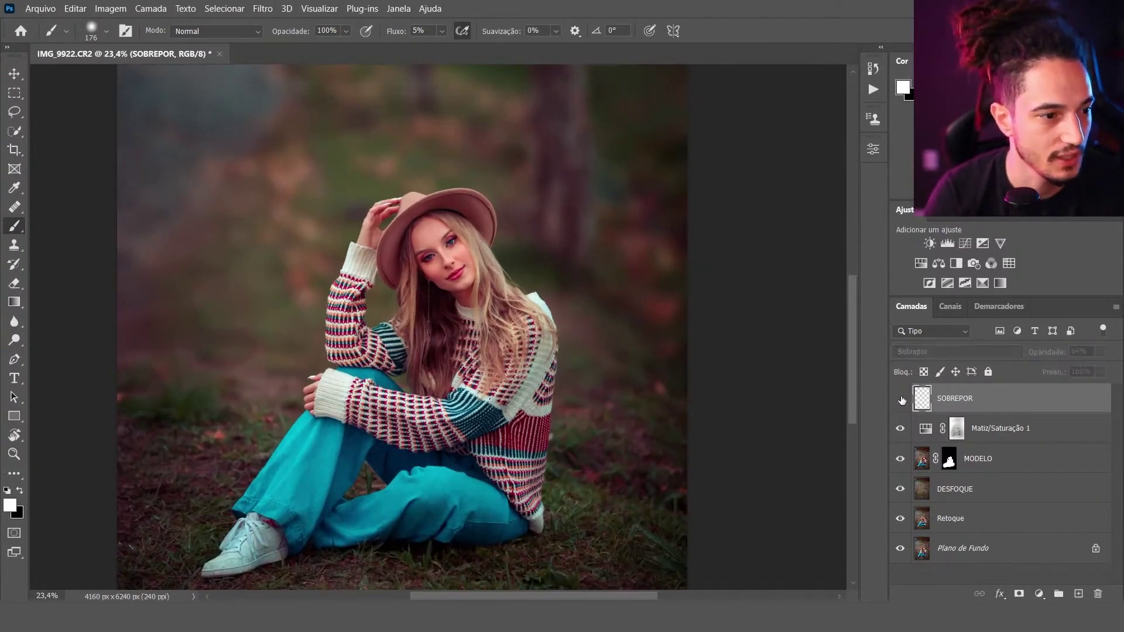
{"action": "left_click", "coordinate": [899, 399]}
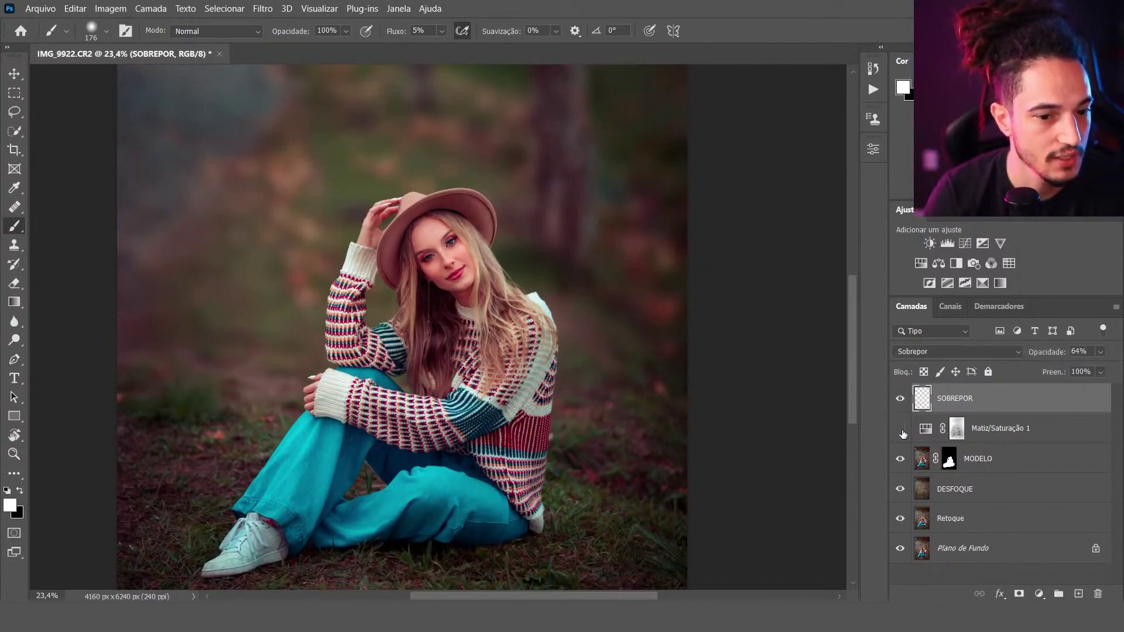
{"action": "left_click", "coordinate": [900, 429]}
{"action": "scroll", "coordinate": [679, 404], "scroll_direction": "down", "scroll_amount": 5}
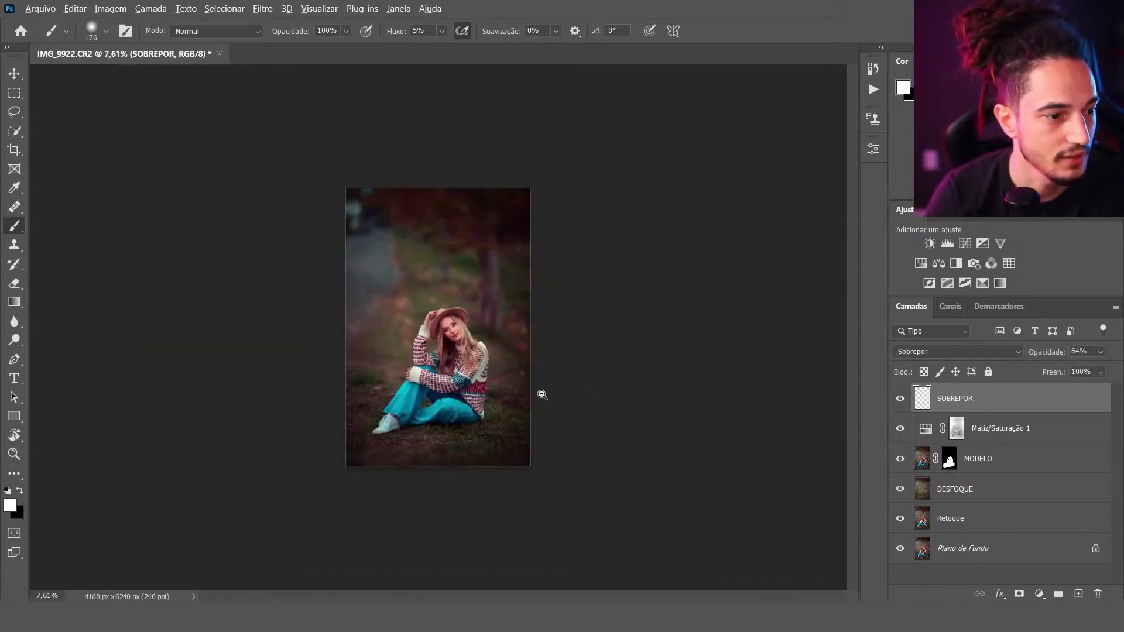
{"action": "scroll", "coordinate": [543, 395], "scroll_direction": "up", "scroll_amount": 3}
{"action": "scroll", "coordinate": [625, 367], "scroll_direction": "down", "scroll_amount": 1}
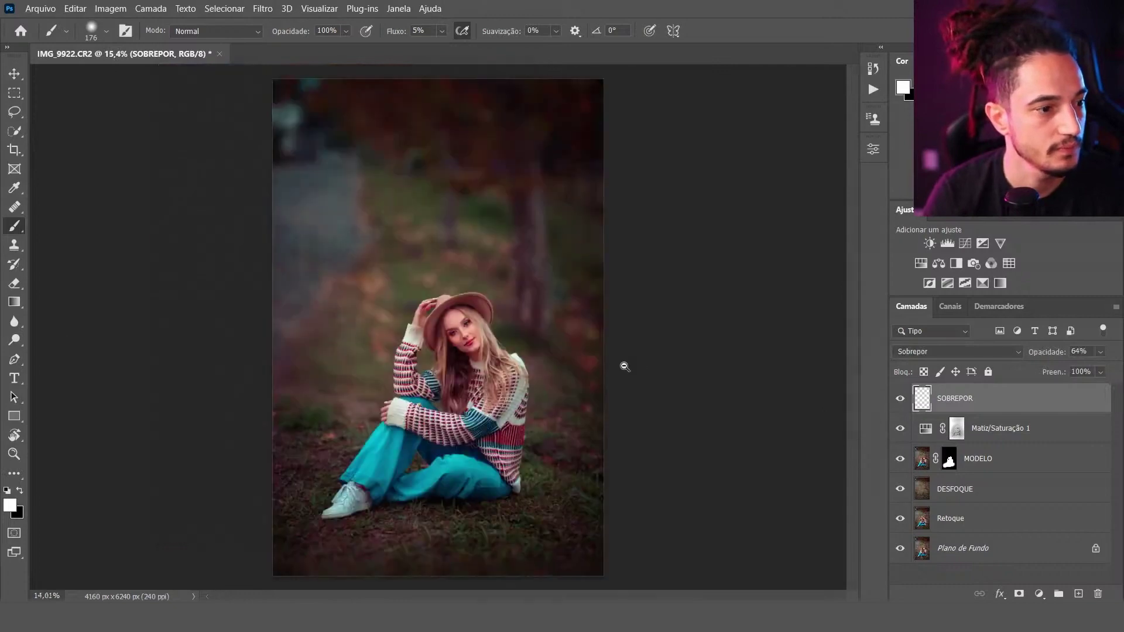